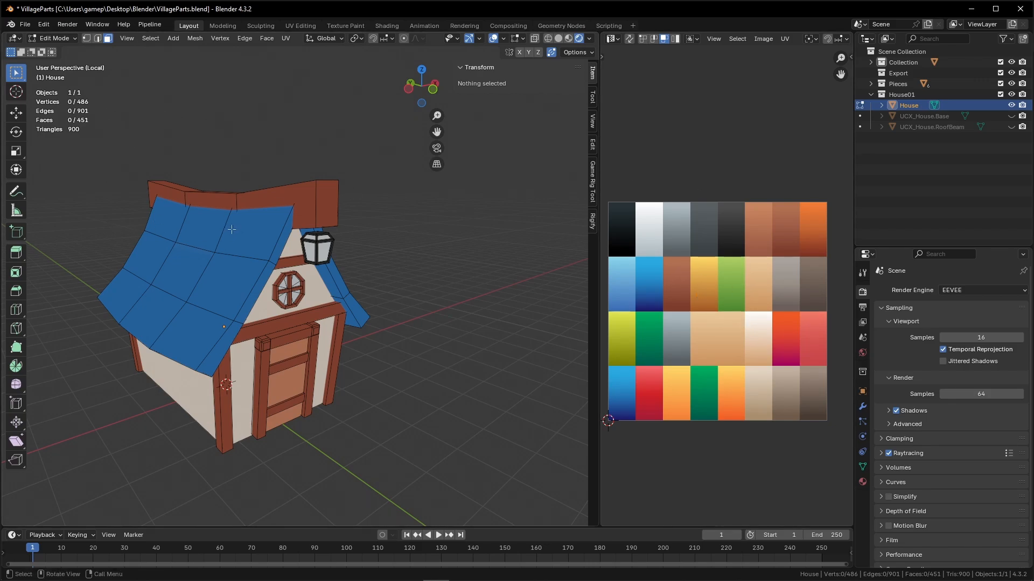
Select the linked roof faces and switch the image editor area to the Shader Editor.
{"action": "key", "text": "l"}
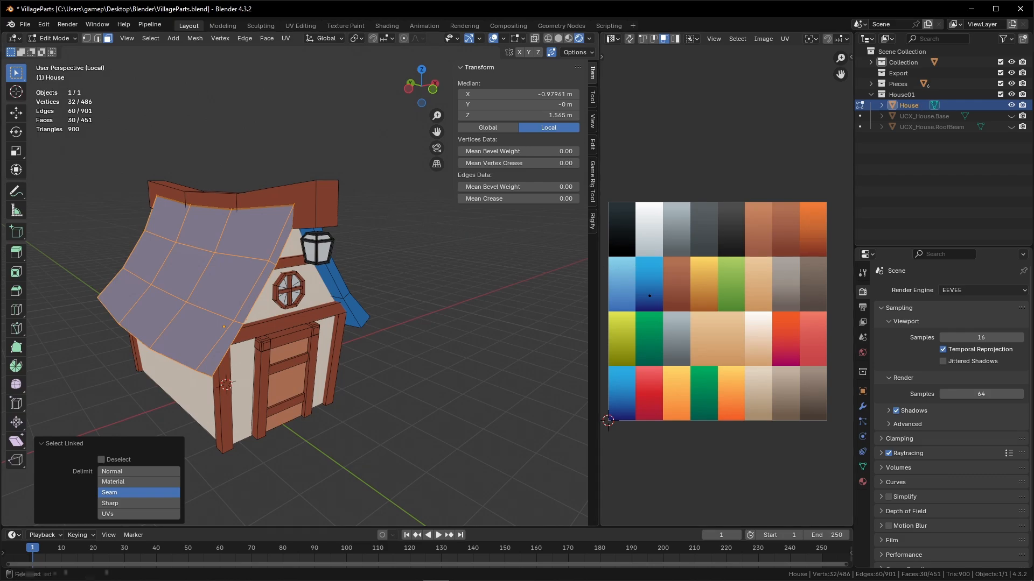
{"action": "left_click", "coordinate": [612, 39]}
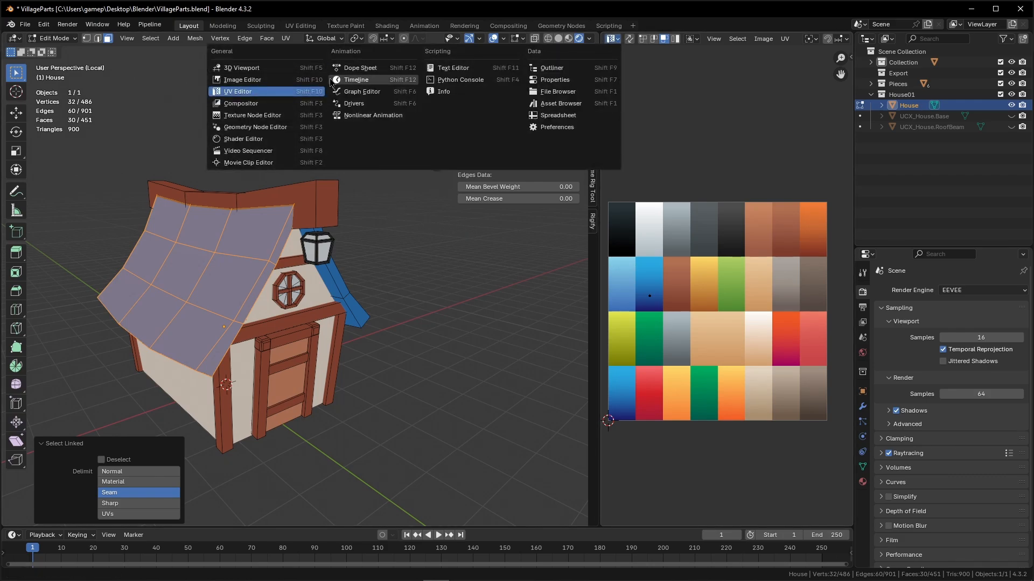
{"action": "left_click", "coordinate": [243, 139]}
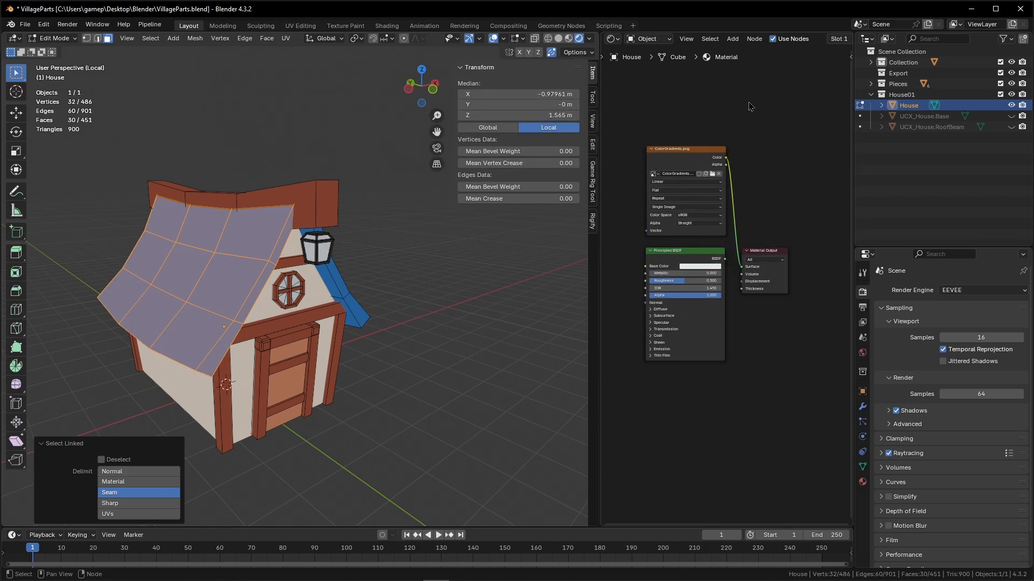
{"action": "key", "text": "Home"}
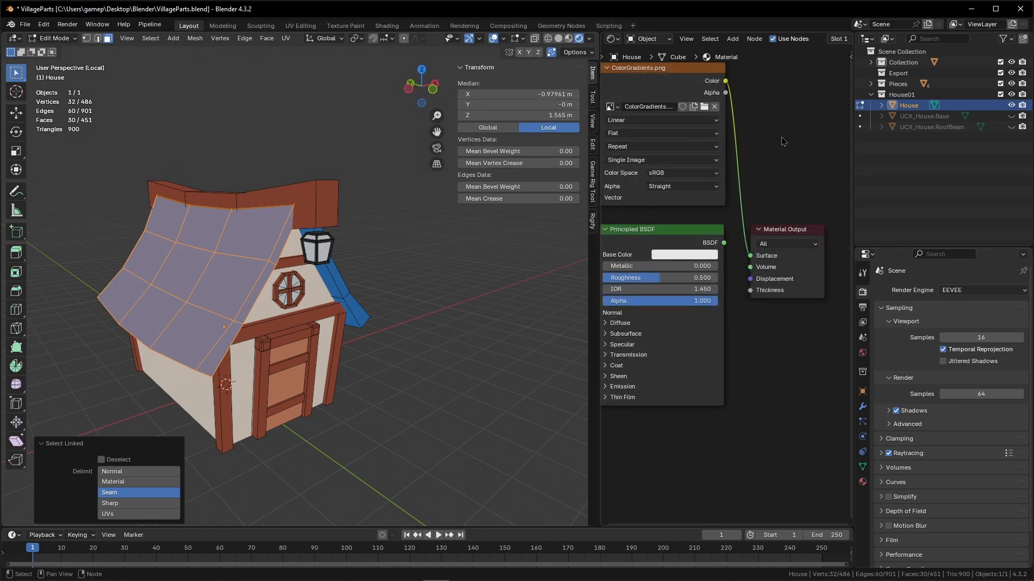
{"action": "middle_click_drag", "start_coordinate": [779, 142], "coordinate": [789, 142]}
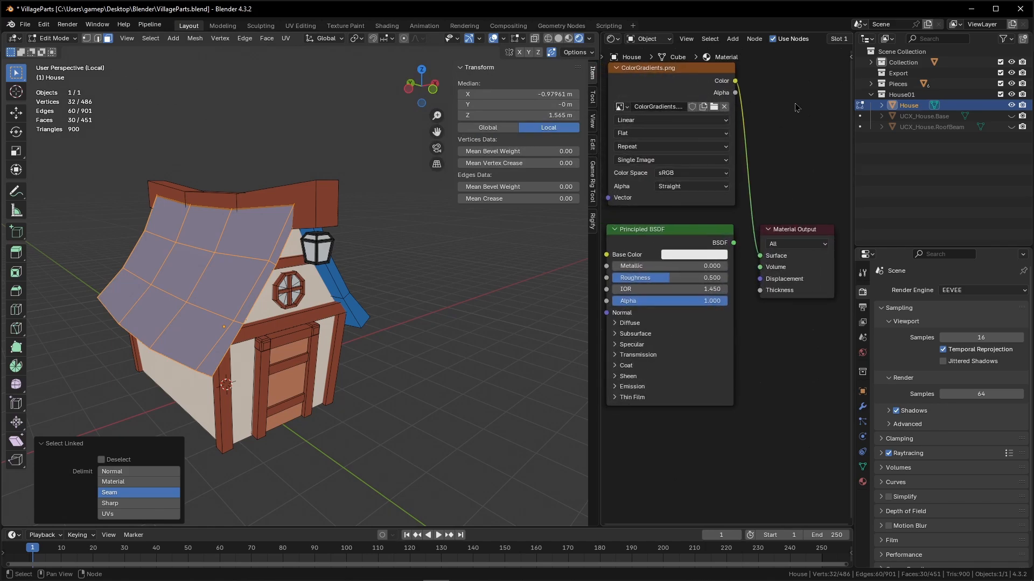
{"action": "scroll", "coordinate": [800, 40], "scroll_direction": "right", "scroll_amount": 8}
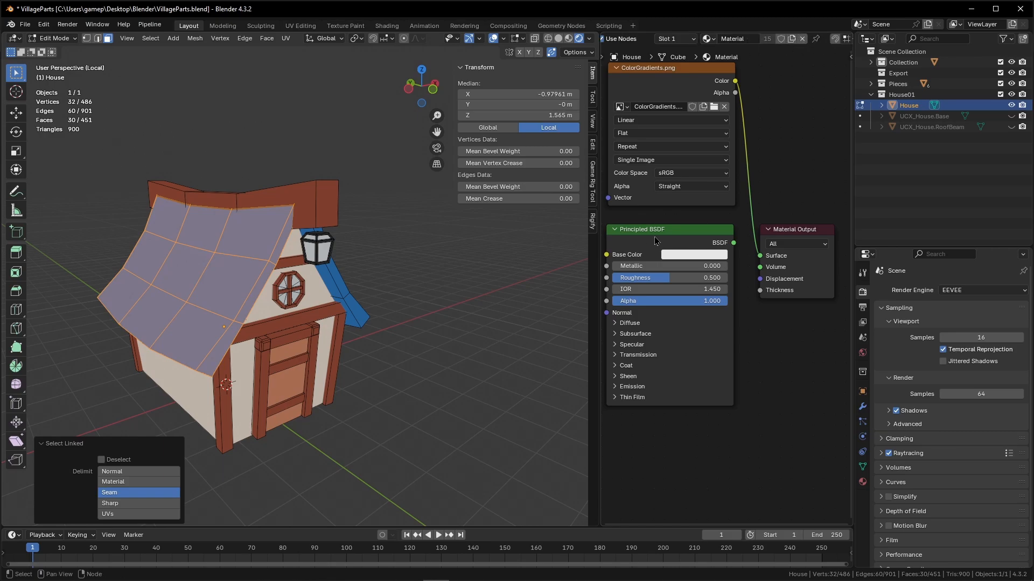
{"action": "right_click", "coordinate": [771, 129]}
{"action": "mouse_move", "coordinate": [770, 129]}
{"action": "key", "text": "shift+a"}
{"action": "left_click", "coordinate": [759, 117]}
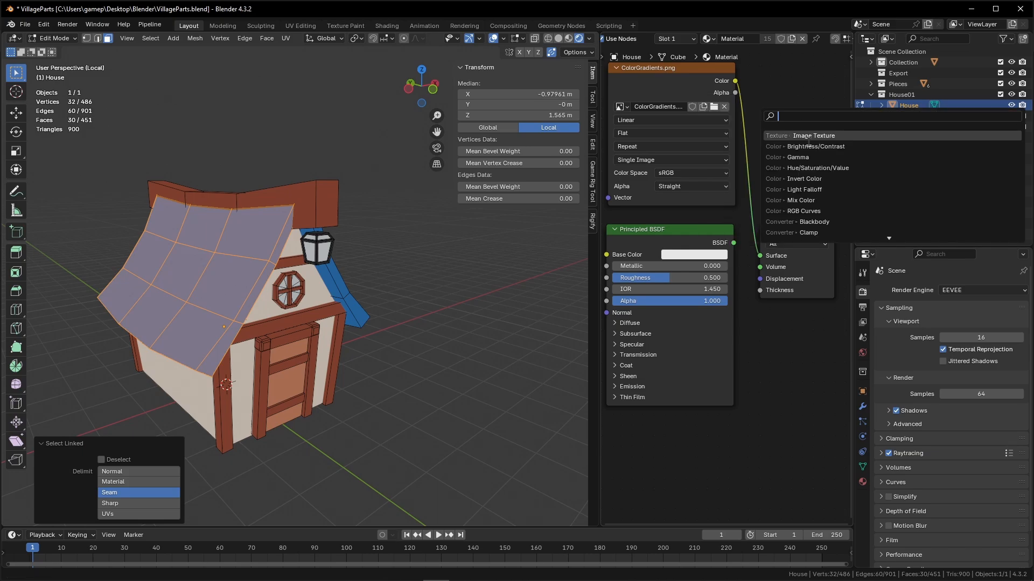
{"action": "key", "text": "Escape"}
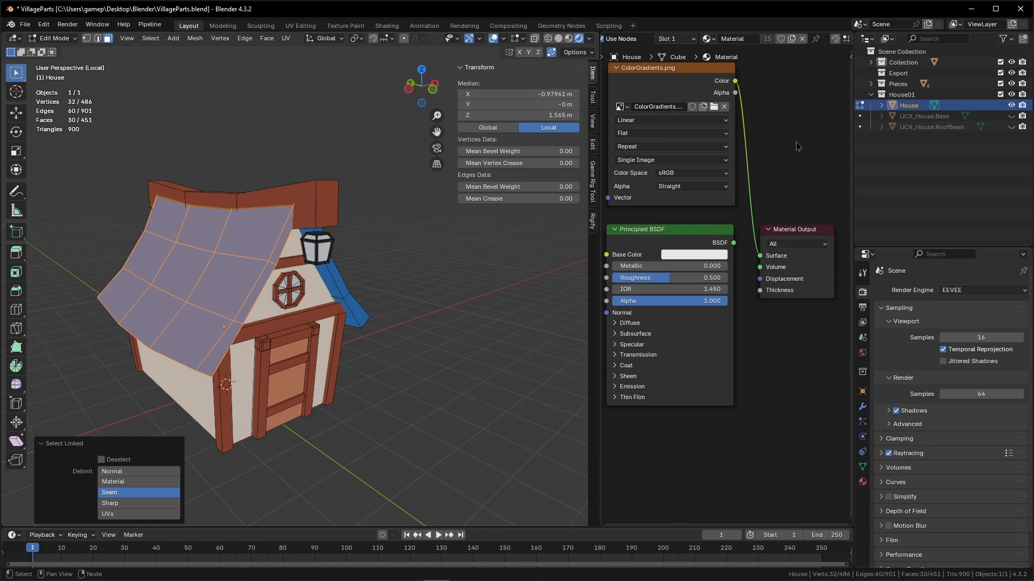
Deselect the faces, leave Edit Mode and select the whole house object.
{"action": "scroll", "coordinate": [799, 146], "scroll_direction": "down", "scroll_amount": 2}
{"action": "left_click", "coordinate": [304, 156]}
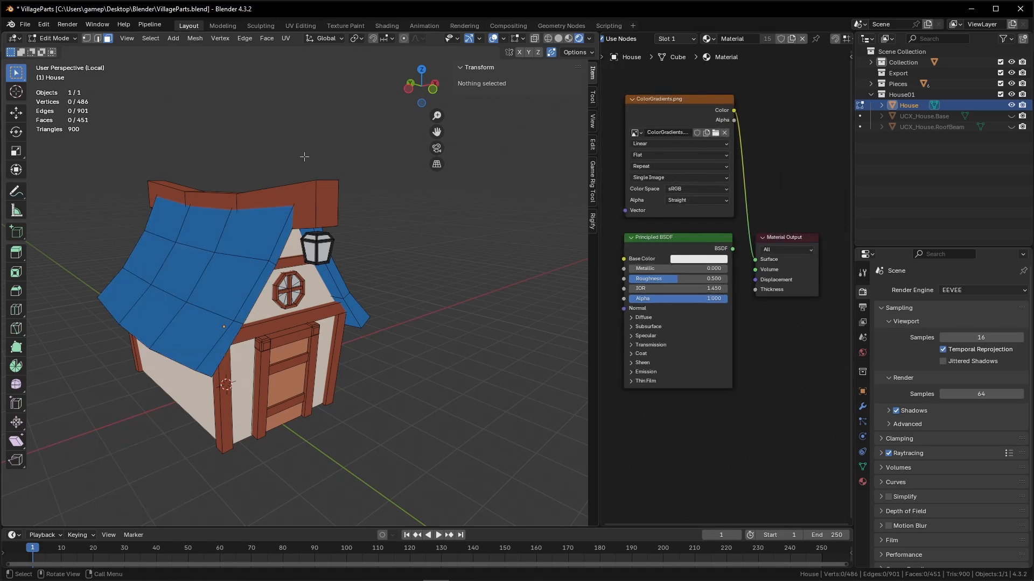
{"action": "key", "text": "Tab"}
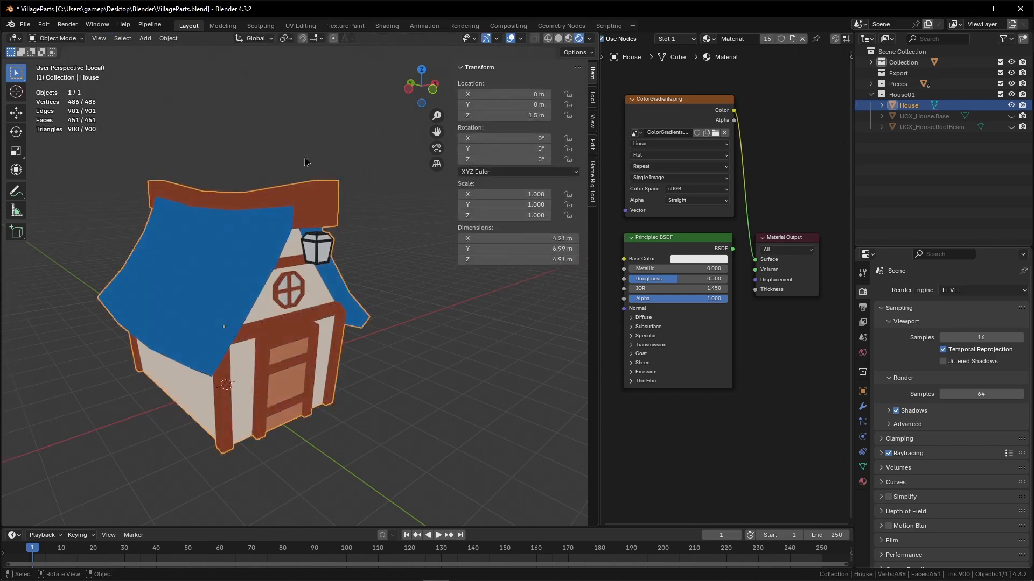
{"action": "left_click", "coordinate": [259, 174]}
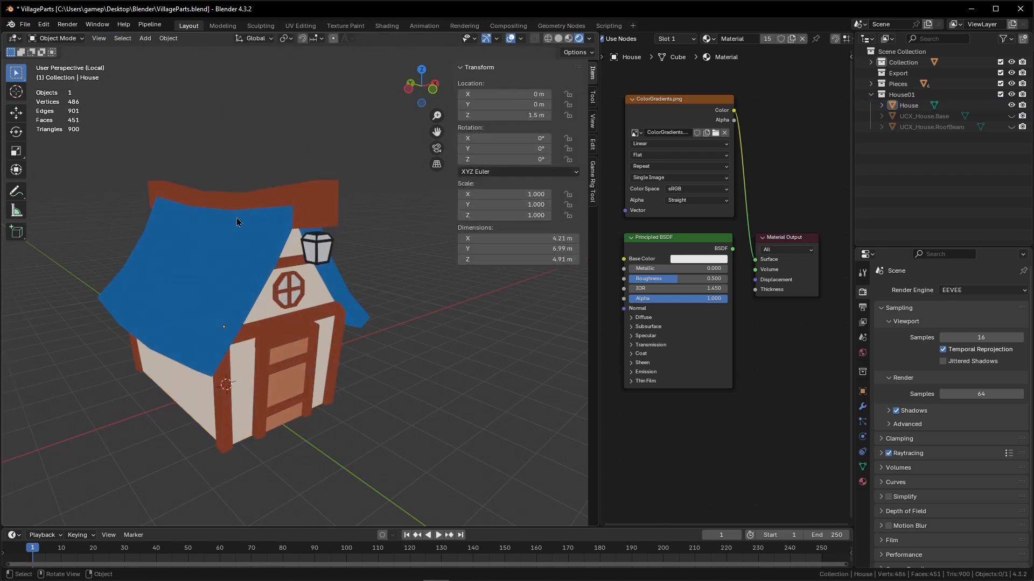
{"action": "left_click", "coordinate": [288, 180]}
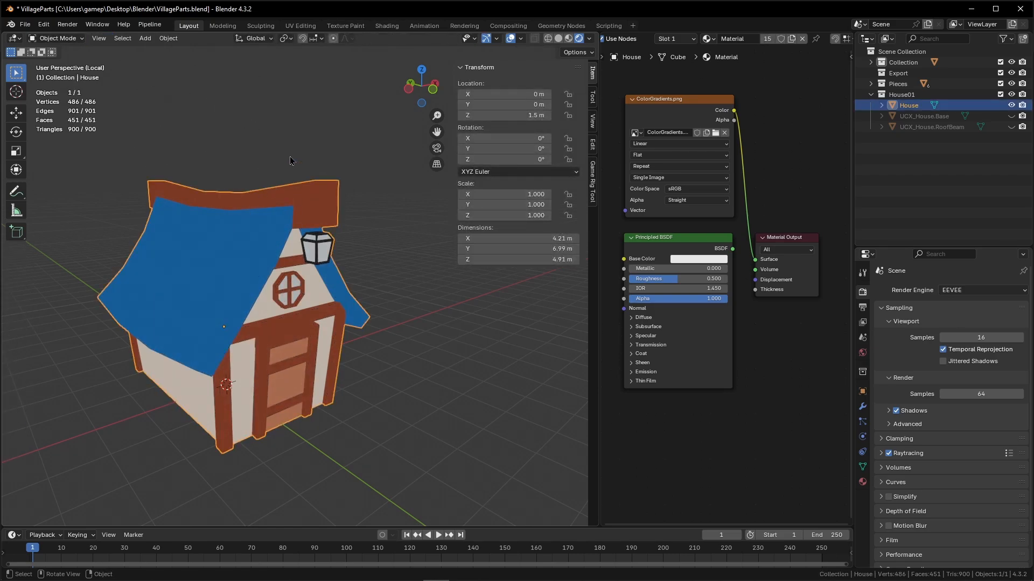
Add the FBX export command to Quick Favorites.
{"action": "left_click", "coordinate": [25, 24]}
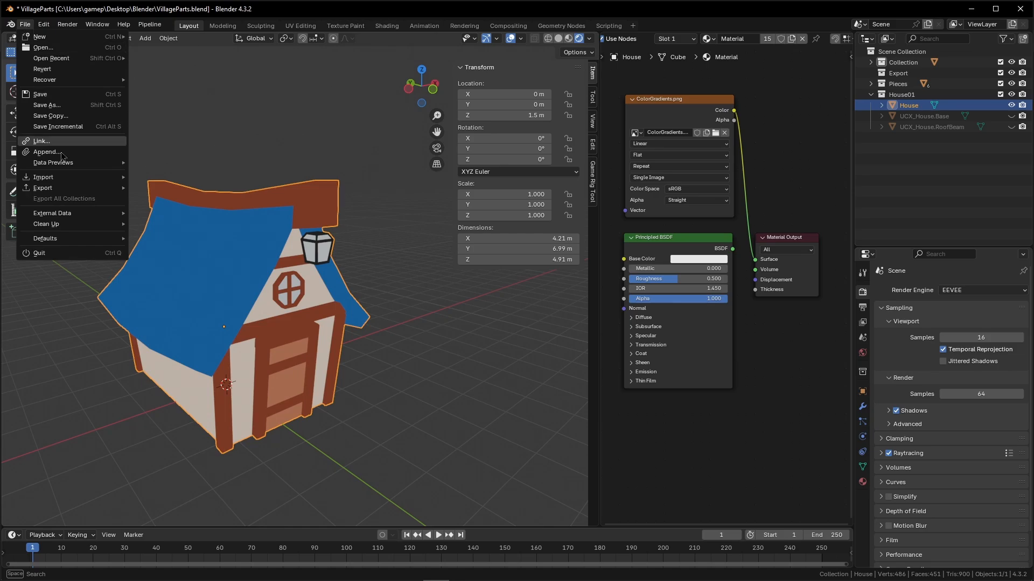
{"action": "mouse_move", "coordinate": [70, 188]}
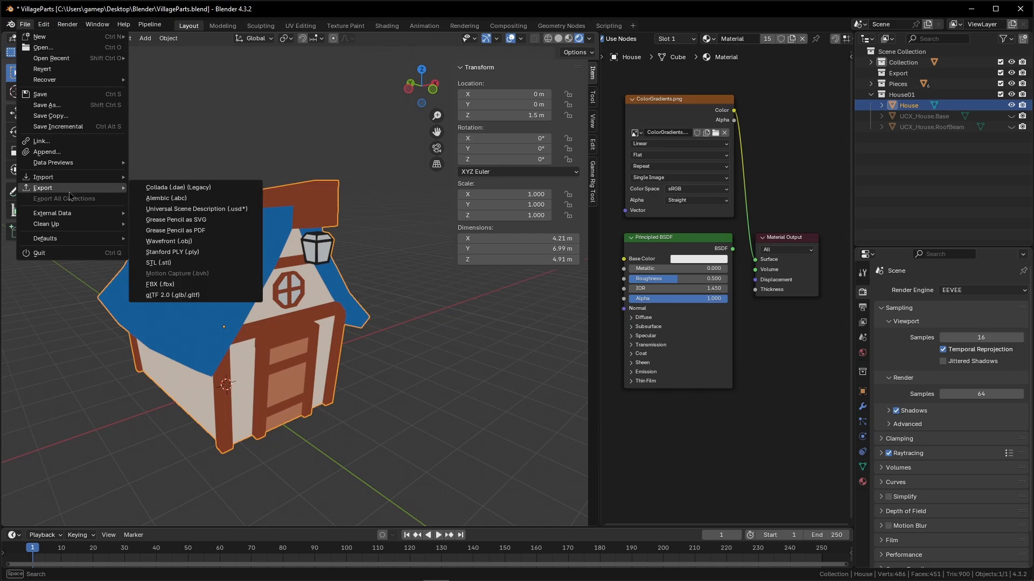
{"action": "right_click", "coordinate": [172, 289]}
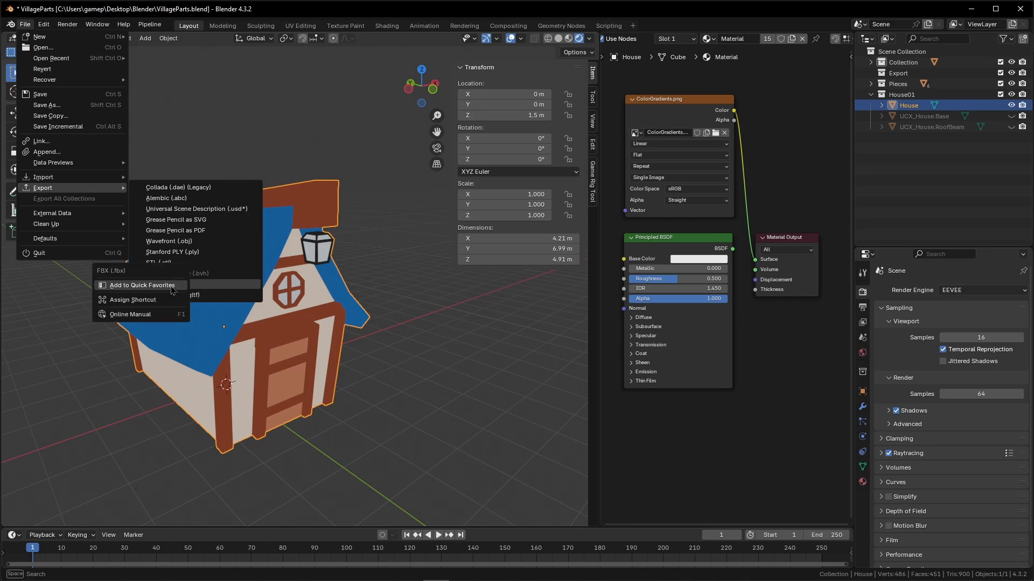
{"action": "left_click", "coordinate": [133, 287]}
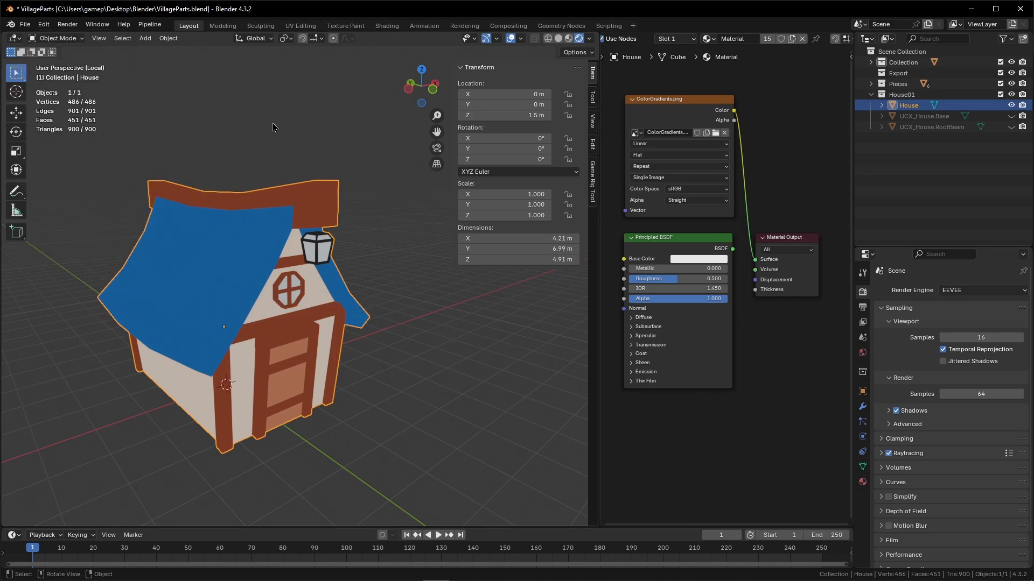
Open FBX export from Quick Favorites and limit it to selected objects of the Mesh type only.
{"action": "key", "text": "q"}
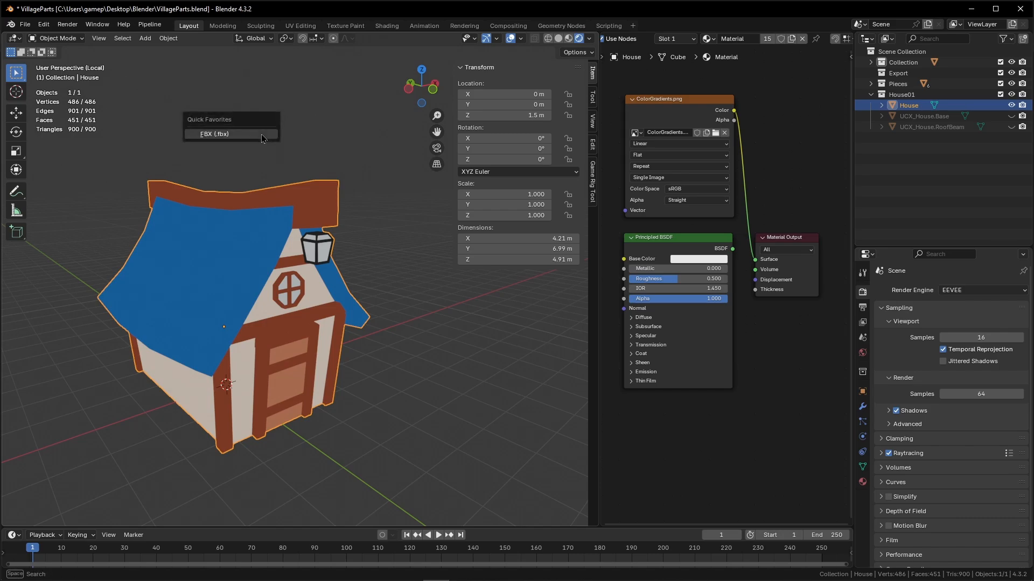
{"action": "left_click", "coordinate": [226, 136]}
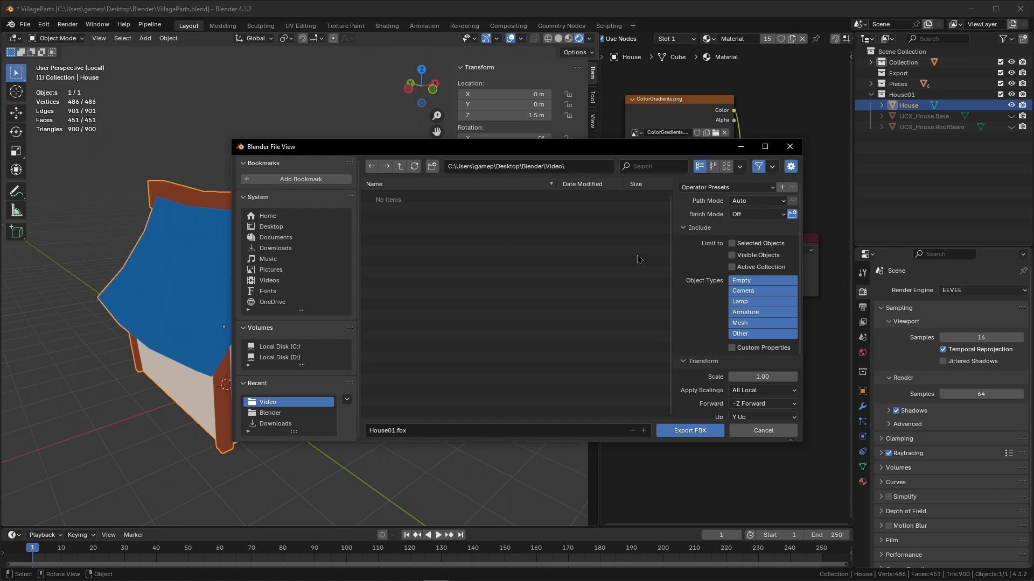
{"action": "left_click", "coordinate": [732, 245]}
{"action": "left_click", "coordinate": [739, 323]}
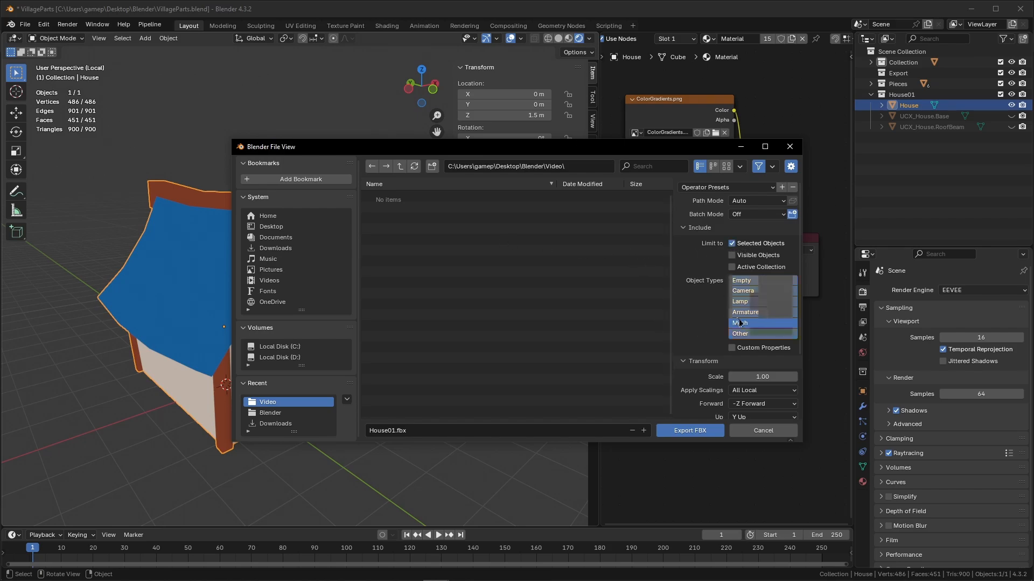
Enable Apply Transform and set the Geometry smoothing to Face.
{"action": "scroll", "coordinate": [698, 320], "scroll_direction": "down", "scroll_amount": 4}
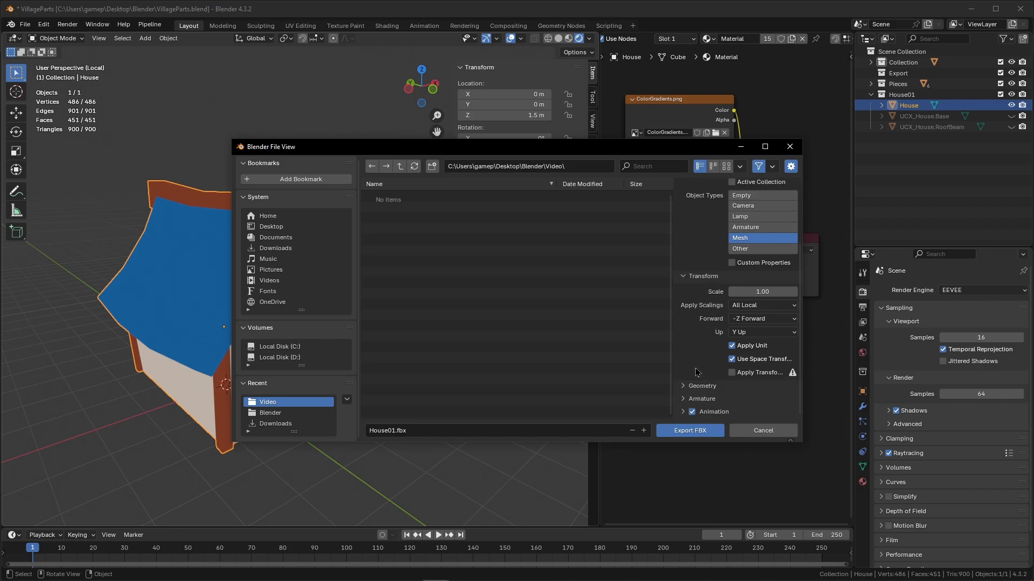
{"action": "left_click", "coordinate": [731, 372]}
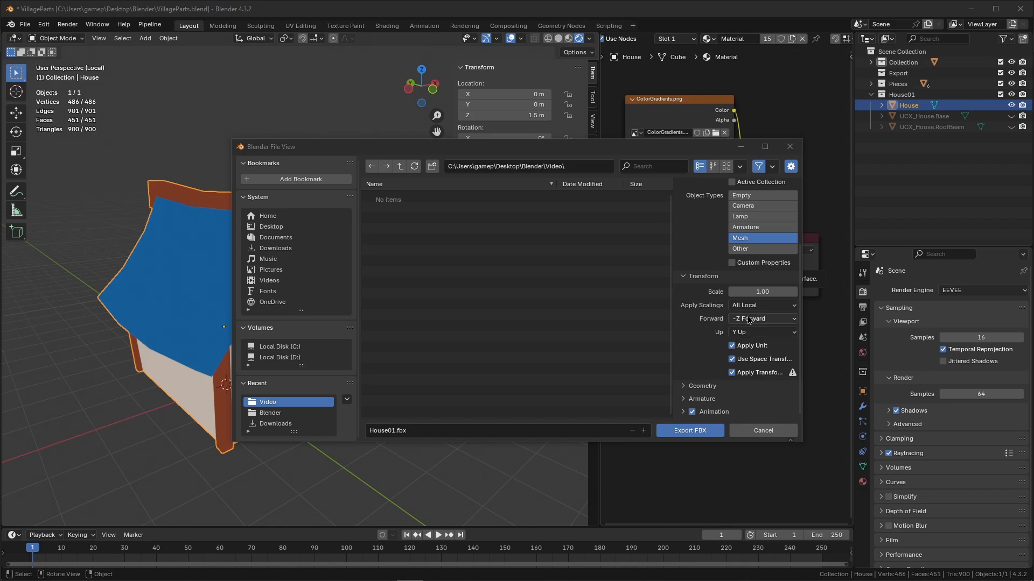
{"action": "left_click", "coordinate": [697, 386]}
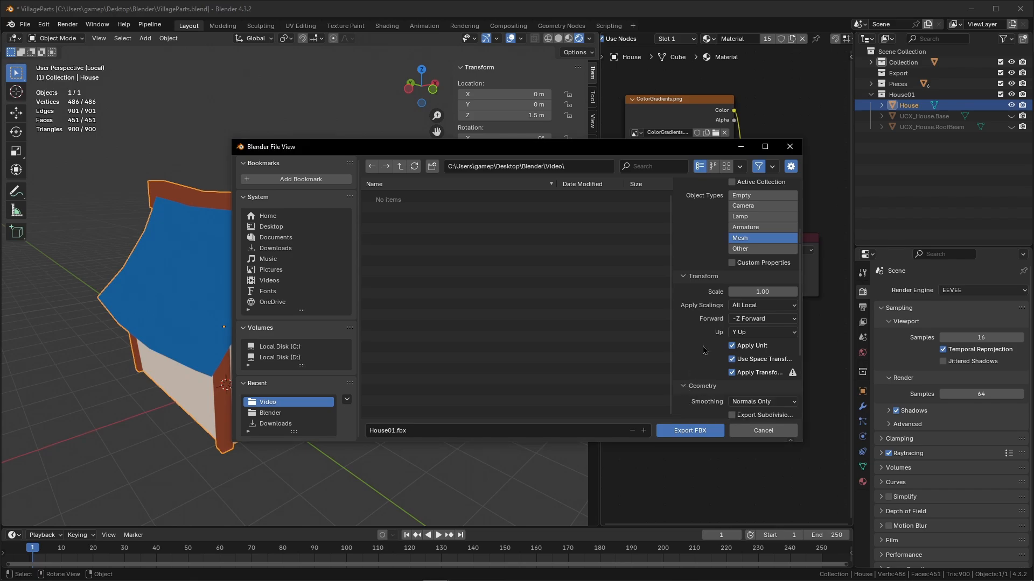
{"action": "scroll", "coordinate": [715, 325], "scroll_direction": "down", "scroll_amount": 3}
{"action": "scroll", "coordinate": [703, 332], "scroll_direction": "down", "scroll_amount": 2}
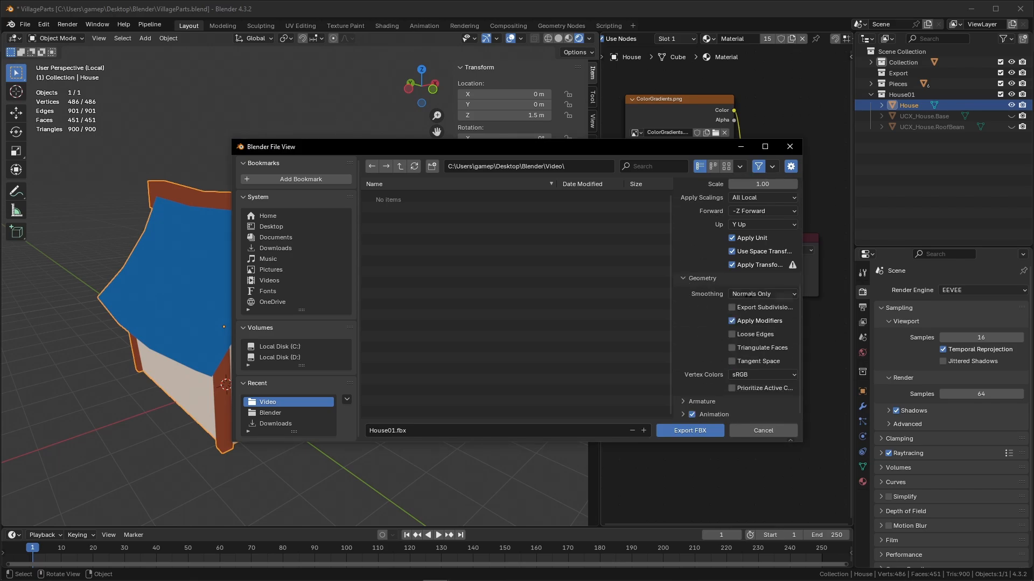
{"action": "left_click", "coordinate": [762, 294]}
{"action": "left_click", "coordinate": [752, 306]}
Check the Armature options and export the house as House01.fbx.
{"action": "scroll", "coordinate": [685, 317], "scroll_direction": "down", "scroll_amount": 1}
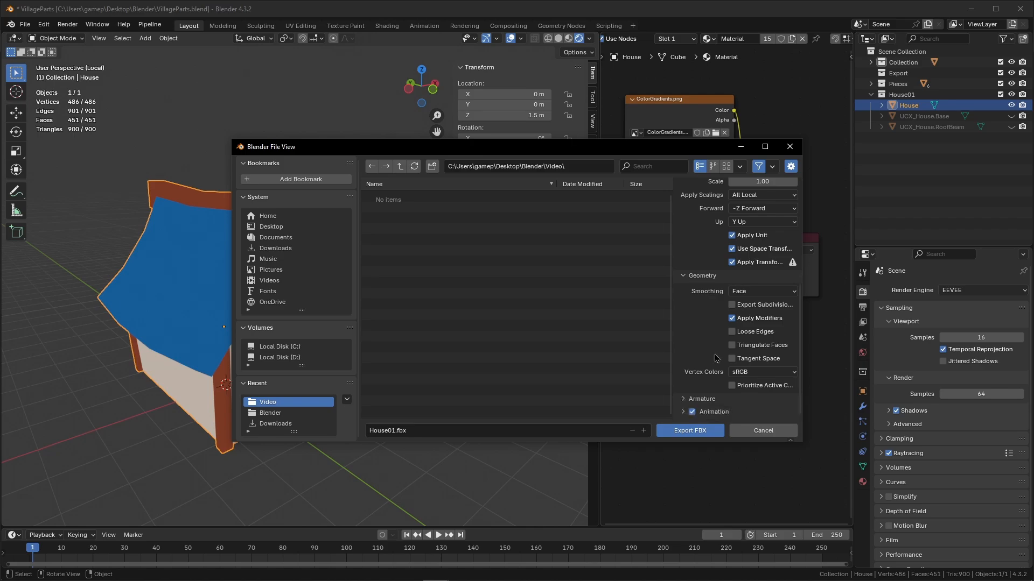
{"action": "left_click", "coordinate": [686, 398]}
{"action": "scroll", "coordinate": [711, 342], "scroll_direction": "down", "scroll_amount": 3}
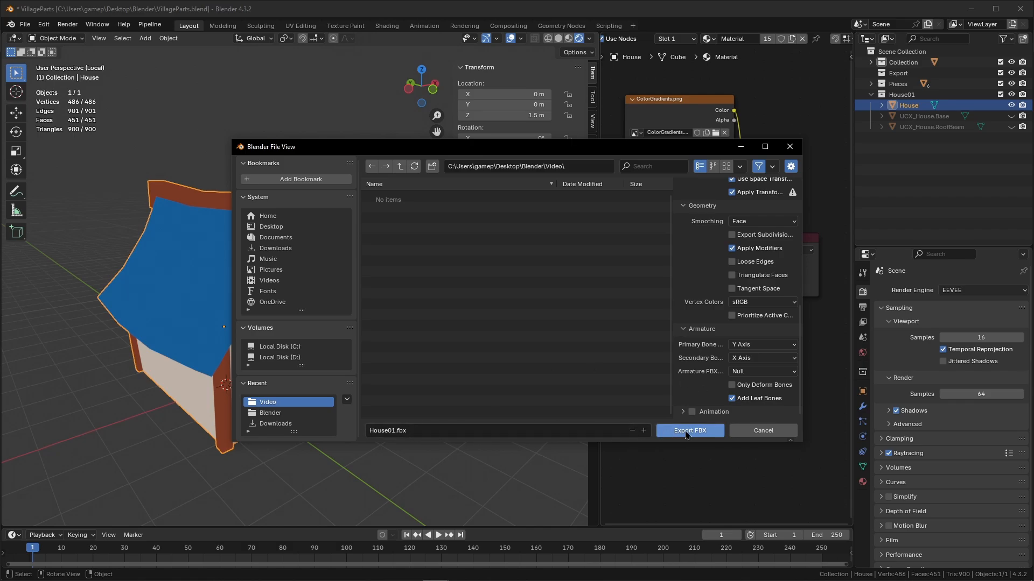
{"action": "left_click", "coordinate": [668, 430]}
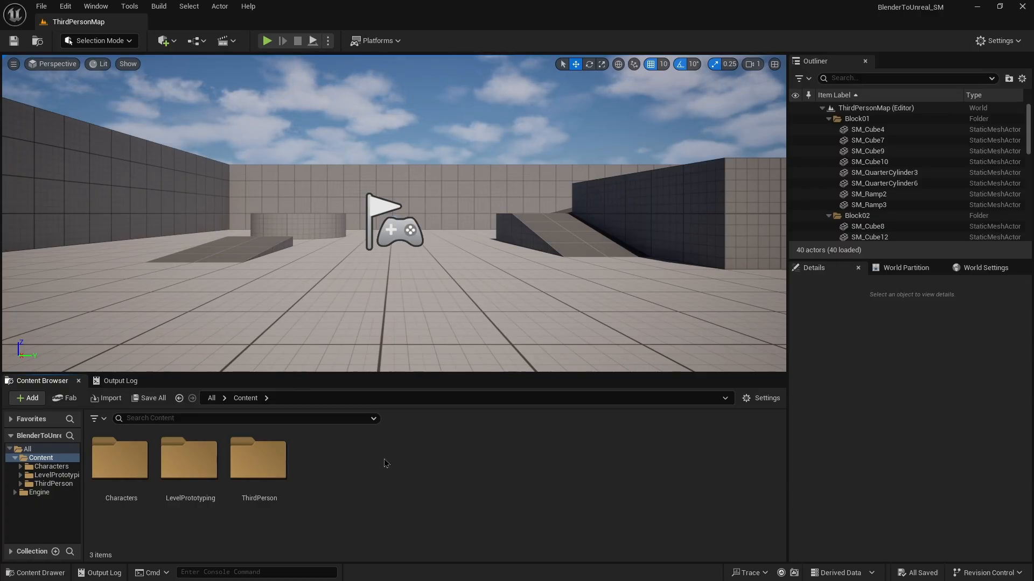
Switch to Unreal Editor and create a new Content folder named House.
{"action": "right_click", "coordinate": [373, 462]}
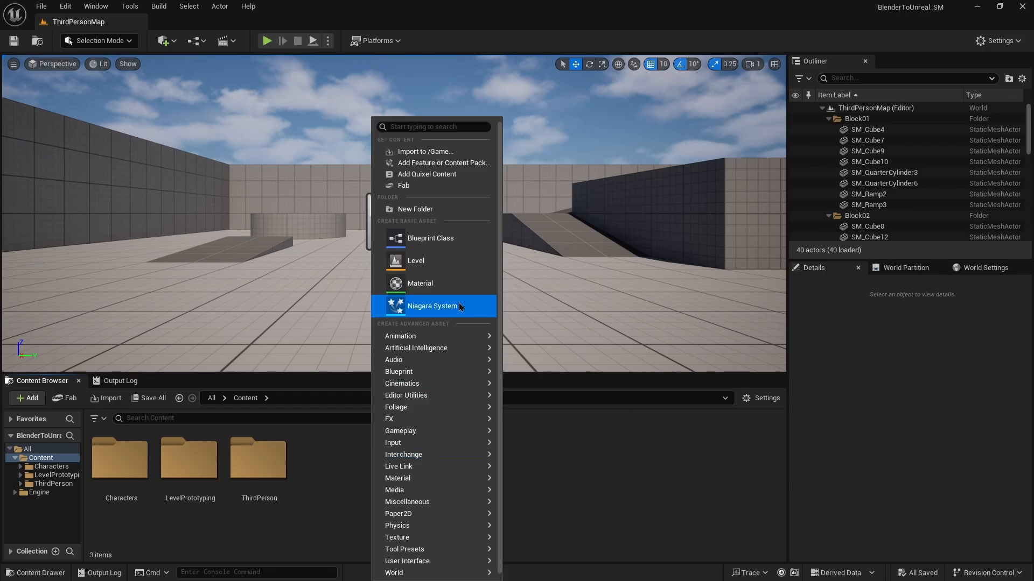
{"action": "left_click", "coordinate": [425, 210]}
{"action": "type", "text": "House"}
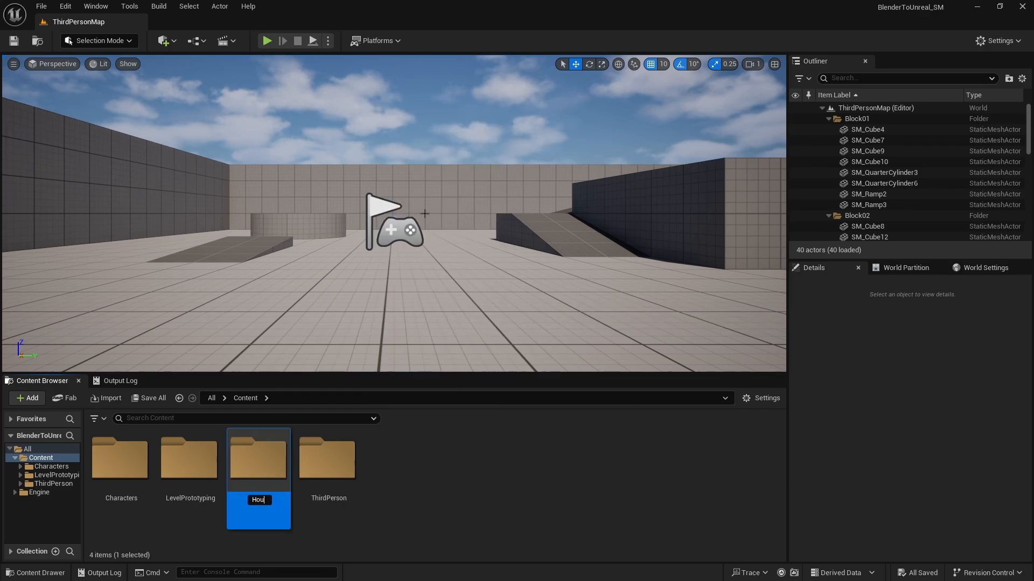
{"action": "key", "text": "Return"}
Open the House folder and import House01.fbx into it.
{"action": "double_click", "coordinate": [200, 472]}
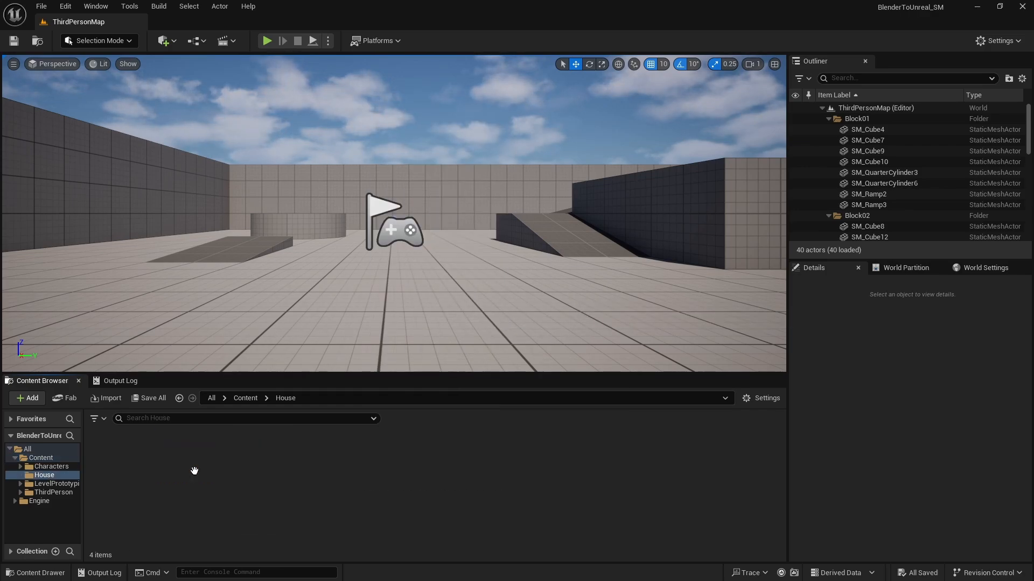
{"action": "right_click", "coordinate": [225, 468]}
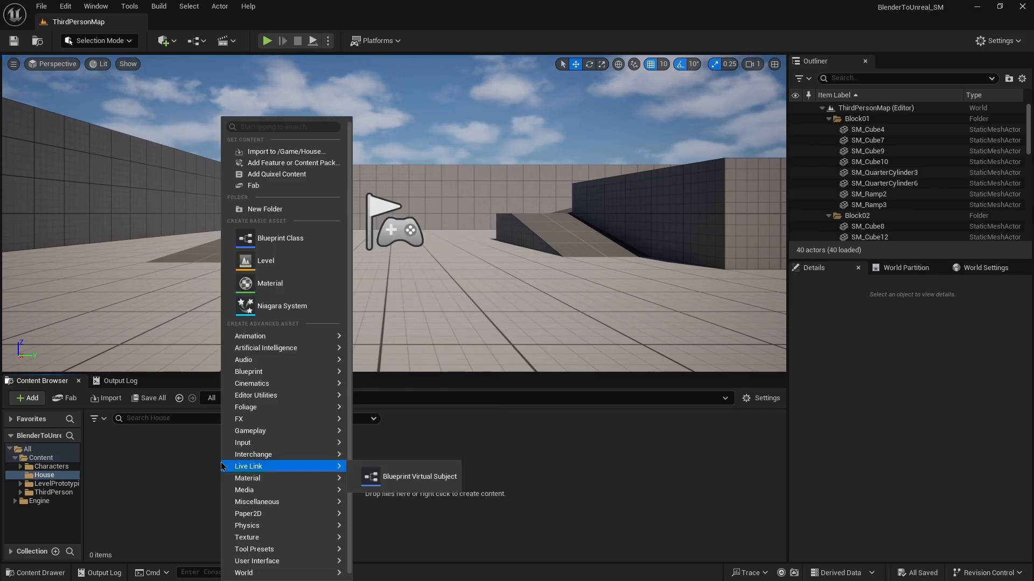
{"action": "left_click", "coordinate": [288, 153]}
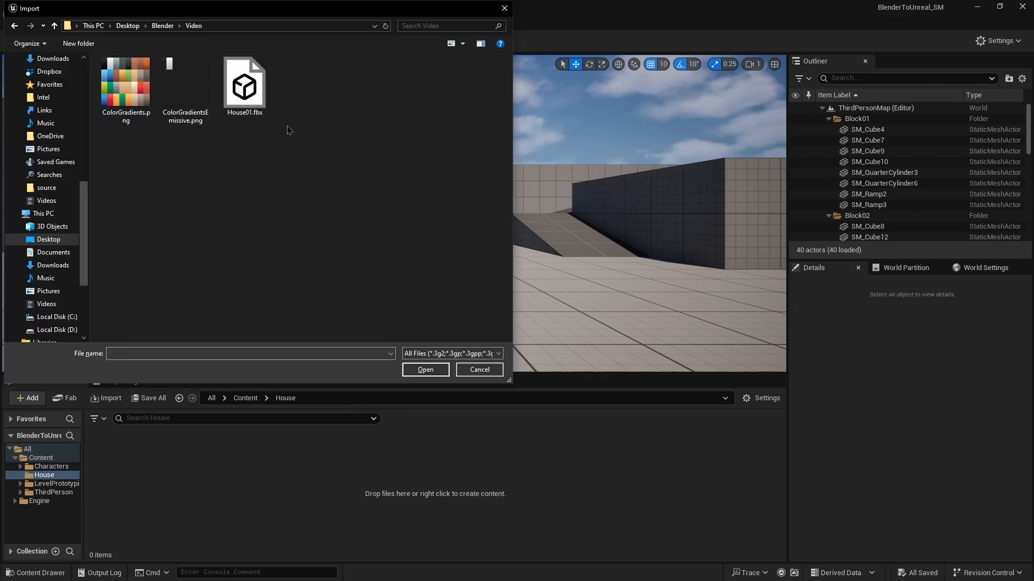
{"action": "left_click", "coordinate": [243, 111]}
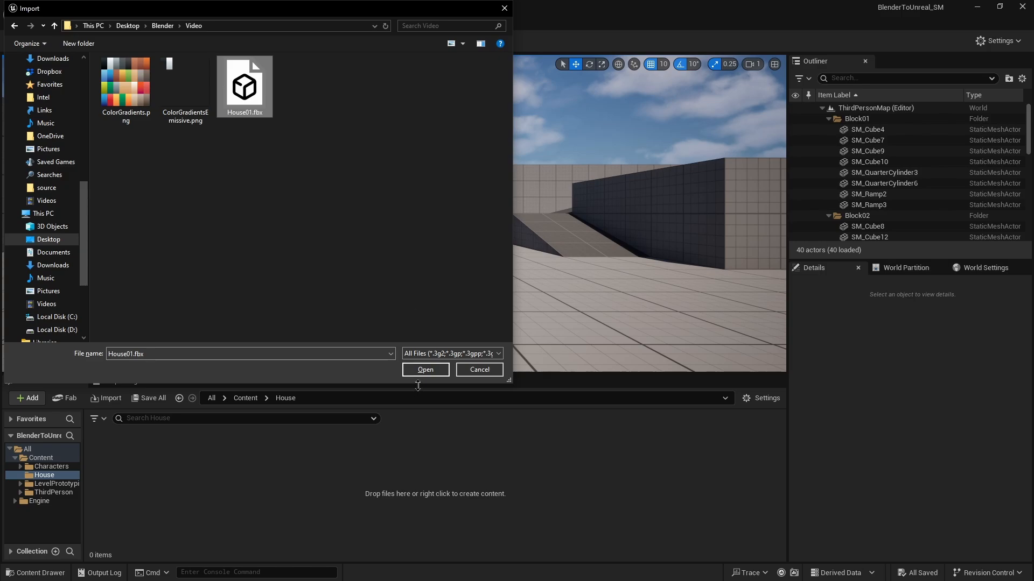
{"action": "left_click", "coordinate": [438, 372]}
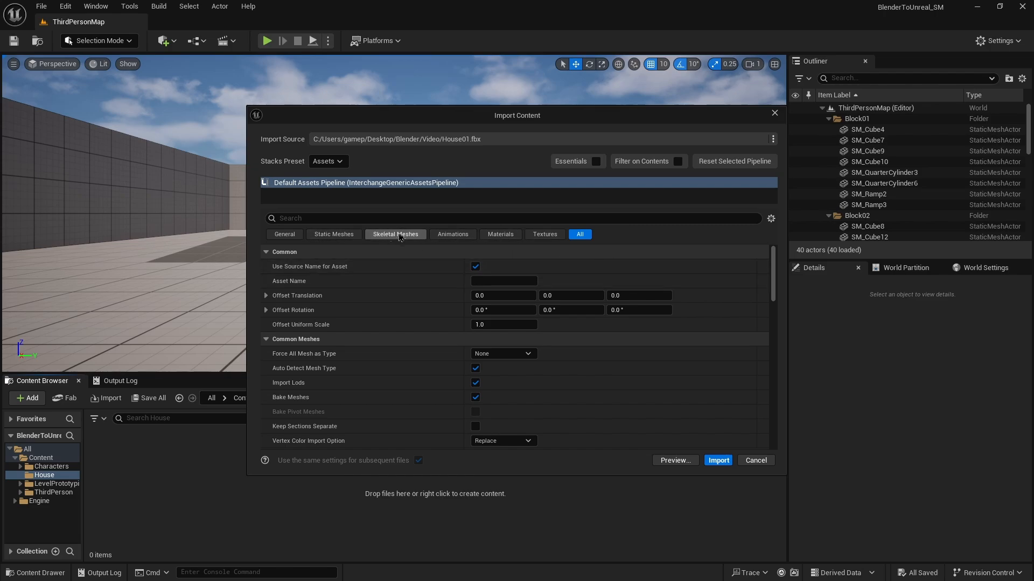
Review the Static Meshes import options and confirm the import of House01.fbx.
{"action": "left_click", "coordinate": [347, 234]}
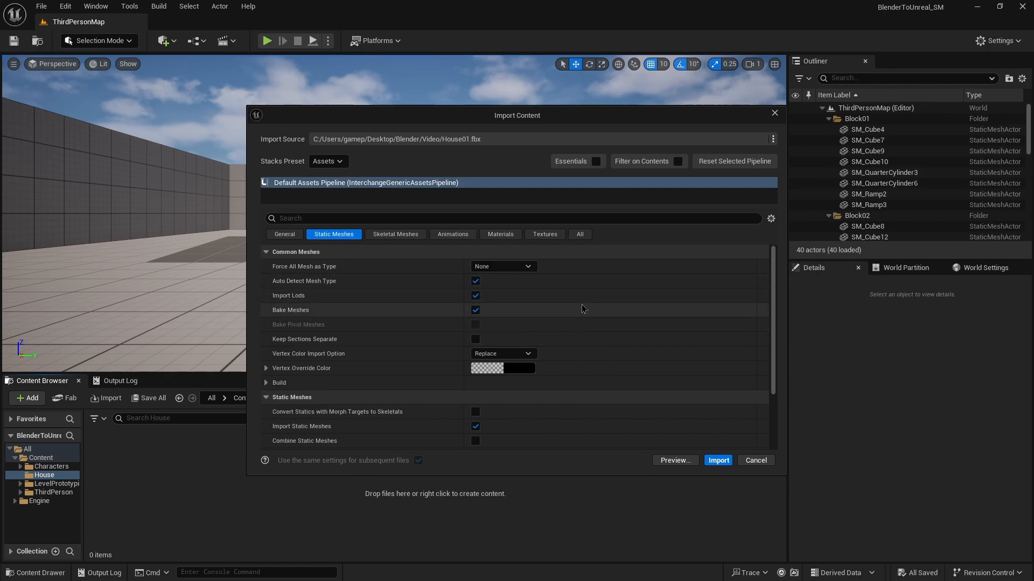
{"action": "scroll", "coordinate": [582, 308], "scroll_direction": "down", "scroll_amount": 3}
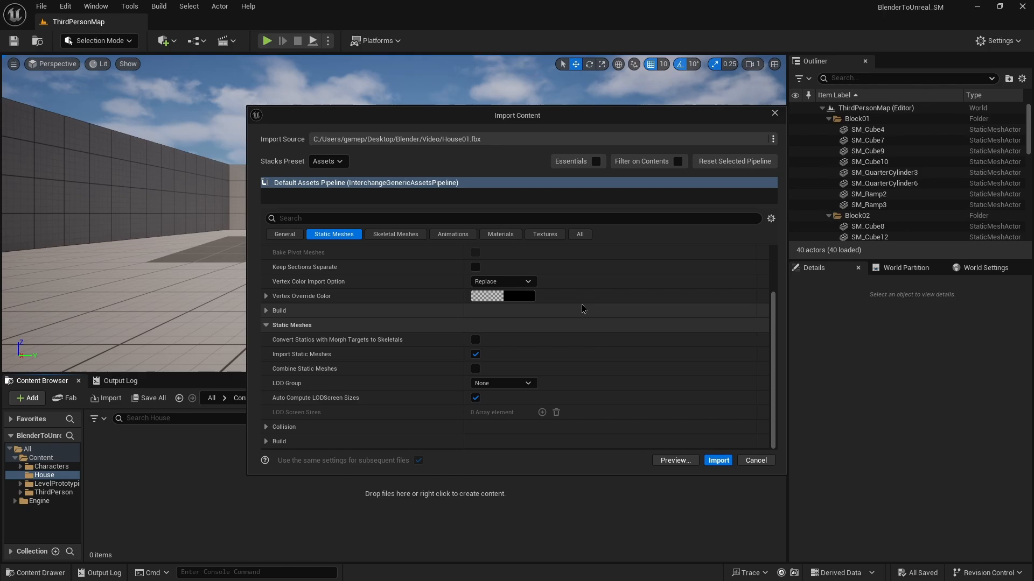
{"action": "scroll", "coordinate": [582, 309], "scroll_direction": "up", "scroll_amount": 2}
{"action": "scroll", "coordinate": [581, 308], "scroll_direction": "up", "scroll_amount": 1}
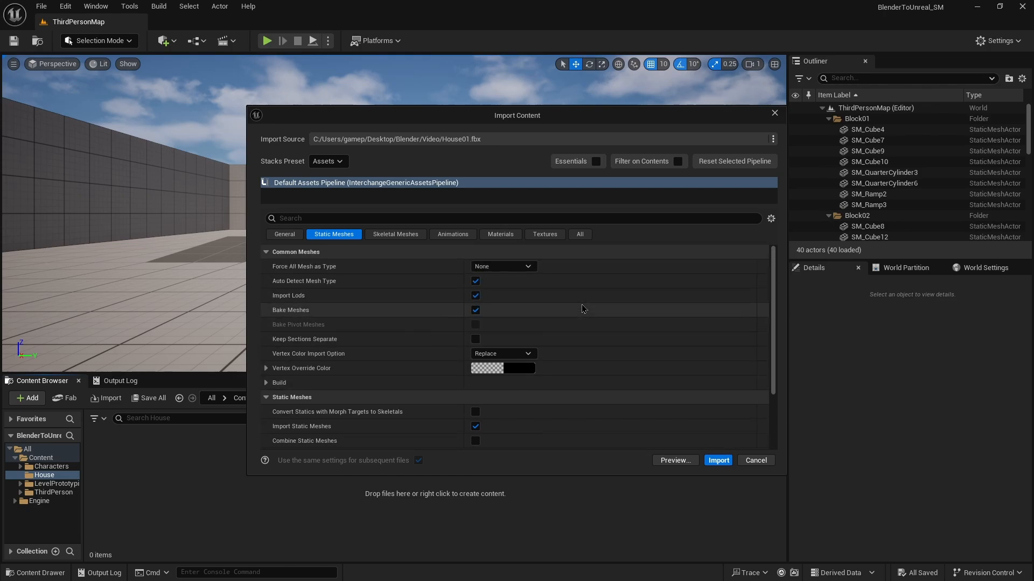
{"action": "left_click", "coordinate": [719, 462]}
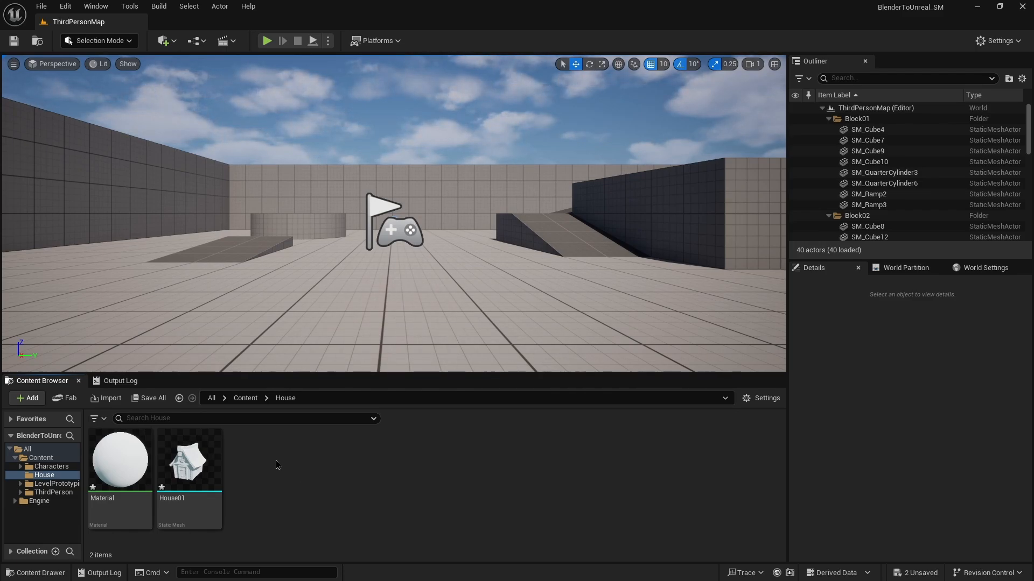
Import the ColorGradients.png and ColorGradientsEmissive.png textures into the House folder.
{"action": "right_click", "coordinate": [276, 464]}
{"action": "left_click", "coordinate": [323, 152]}
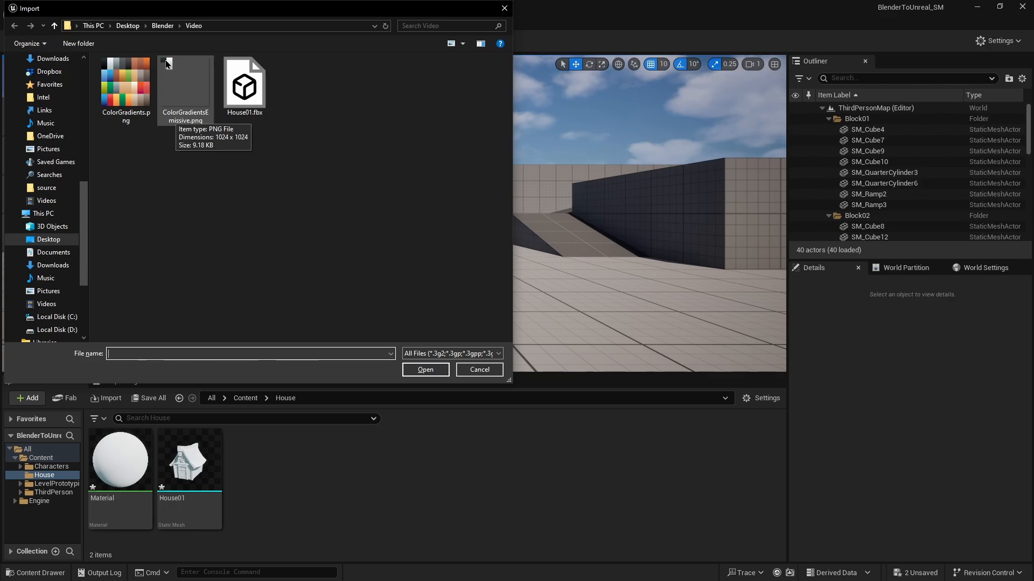
{"action": "left_click", "coordinate": [120, 95]}
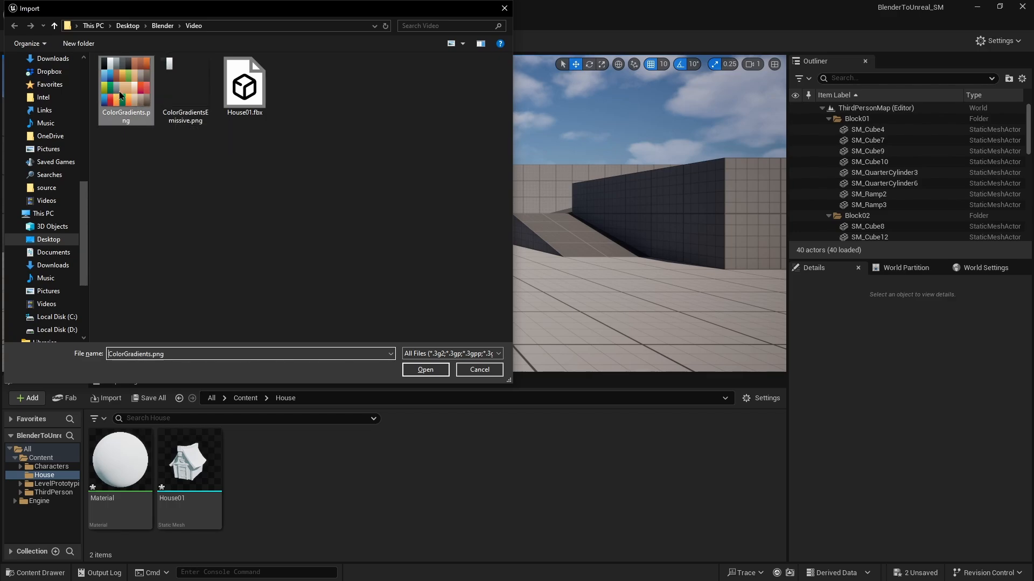
{"action": "left_click", "coordinate": [180, 92], "text": "ctrl"}
{"action": "left_click", "coordinate": [417, 370]}
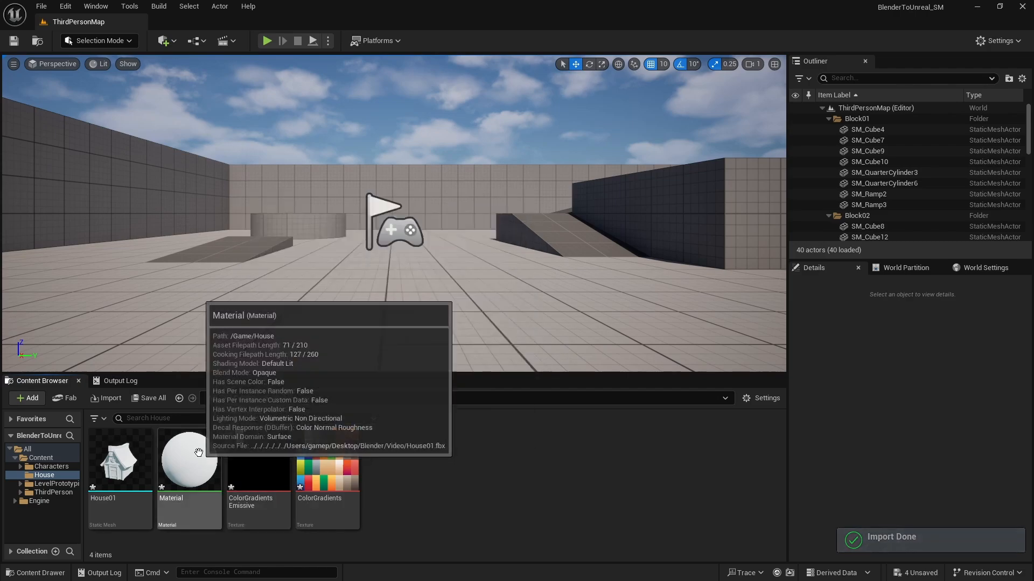
Open the imported Material and delete all of its existing nodes.
{"action": "double_click", "coordinate": [189, 462]}
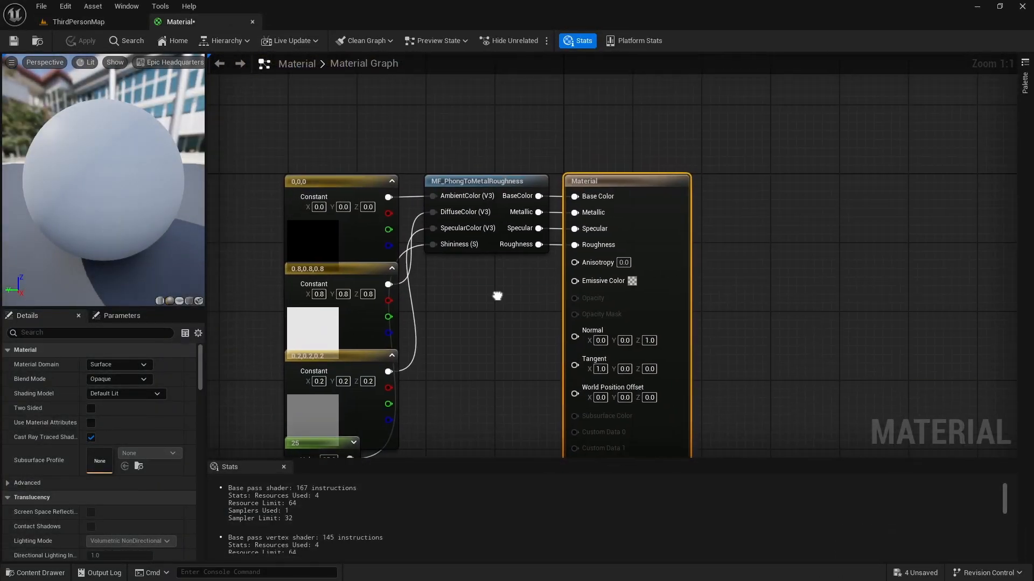
{"action": "left_click_drag", "start_coordinate": [325, 96], "coordinate": [487, 435]}
{"action": "key", "text": "Delete"}
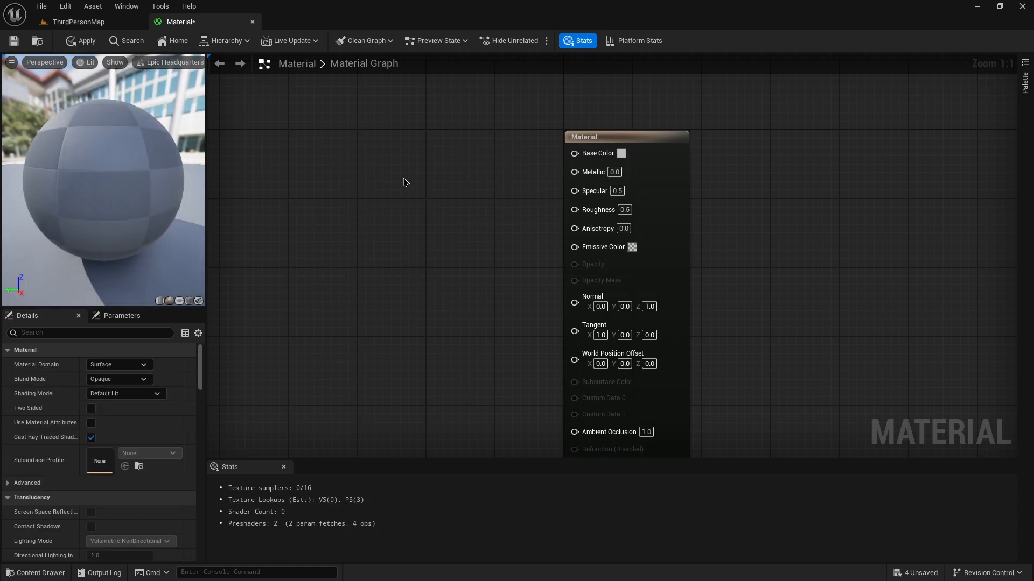
Add a Texture Sample node and assign the ColorGradients texture to it.
{"action": "left_click", "coordinate": [381, 155]}
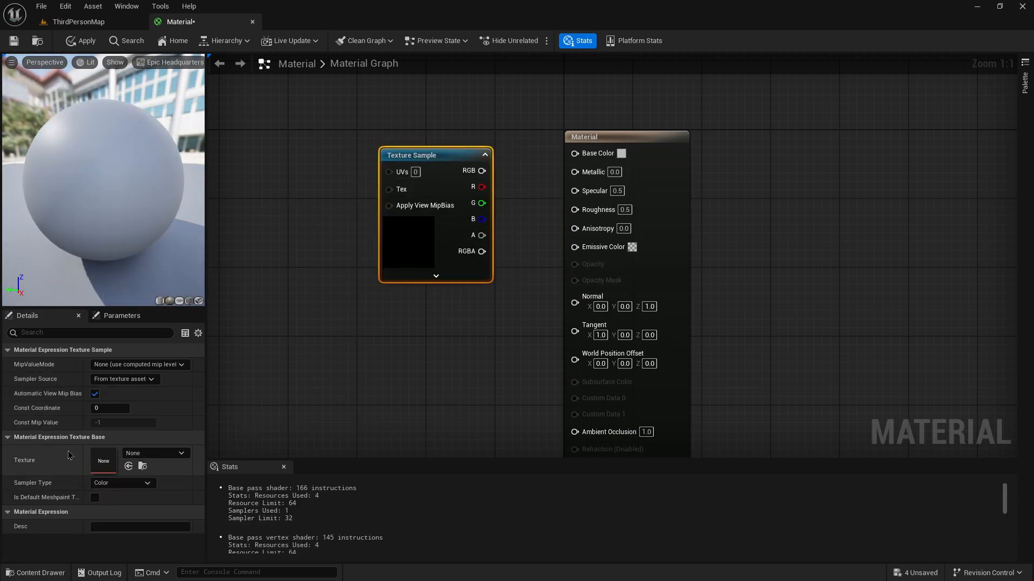
{"action": "left_click", "coordinate": [144, 454]}
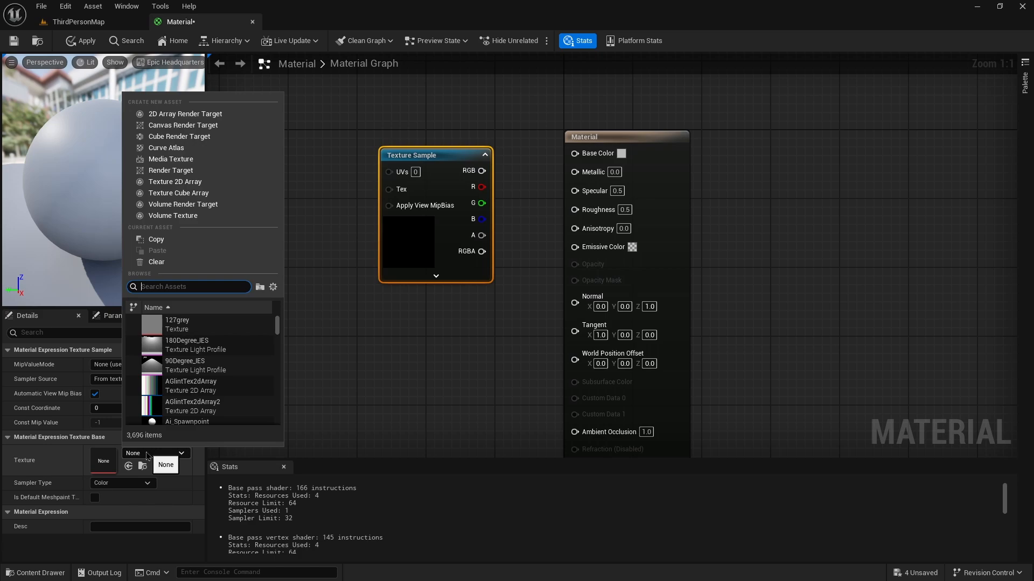
{"action": "type", "text": "gradient"}
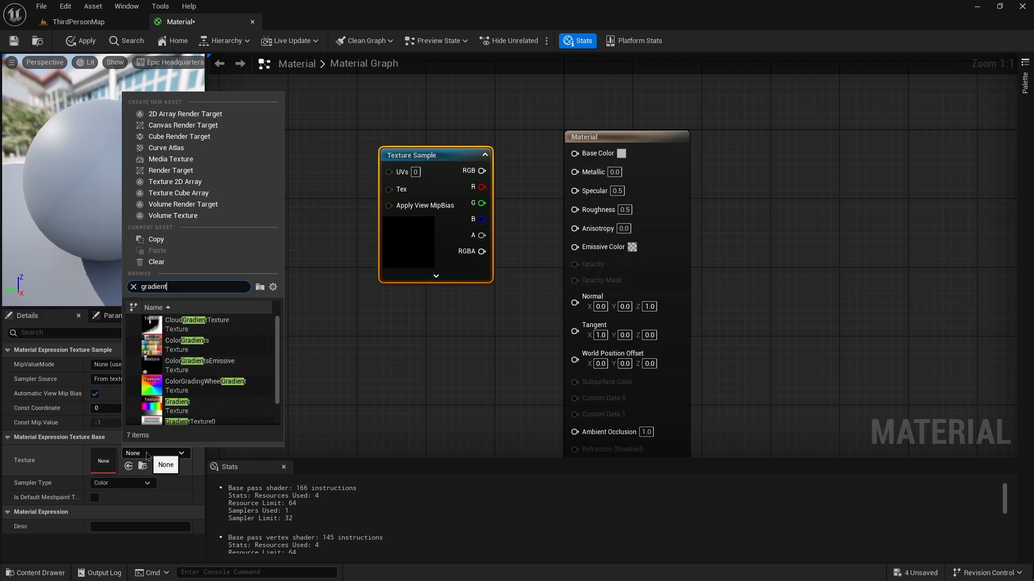
{"action": "left_click", "coordinate": [186, 344]}
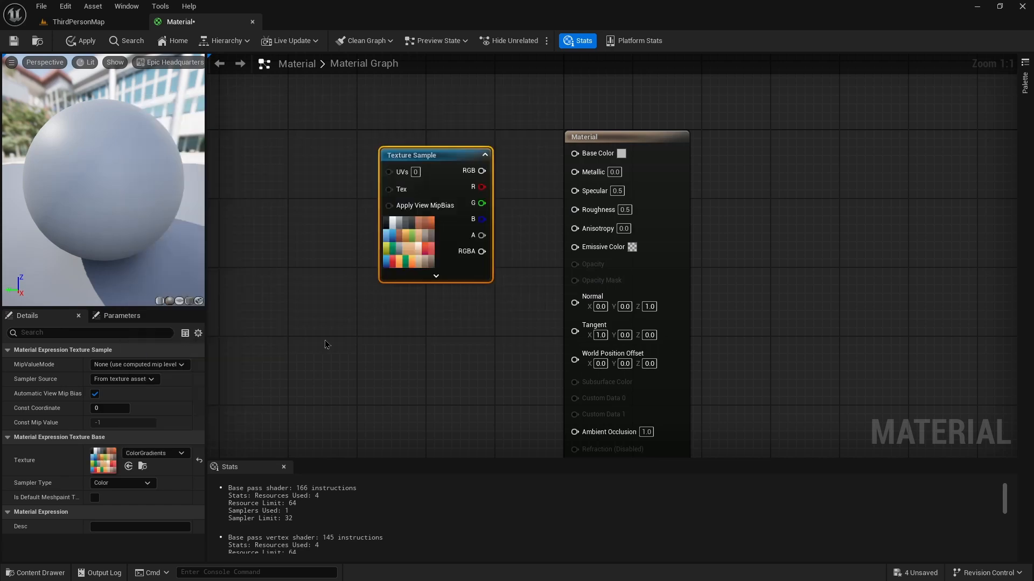
Connect the texture's RGB output to the material's Base Color and save the material.
{"action": "left_click_drag", "start_coordinate": [482, 171], "coordinate": [502, 143]}
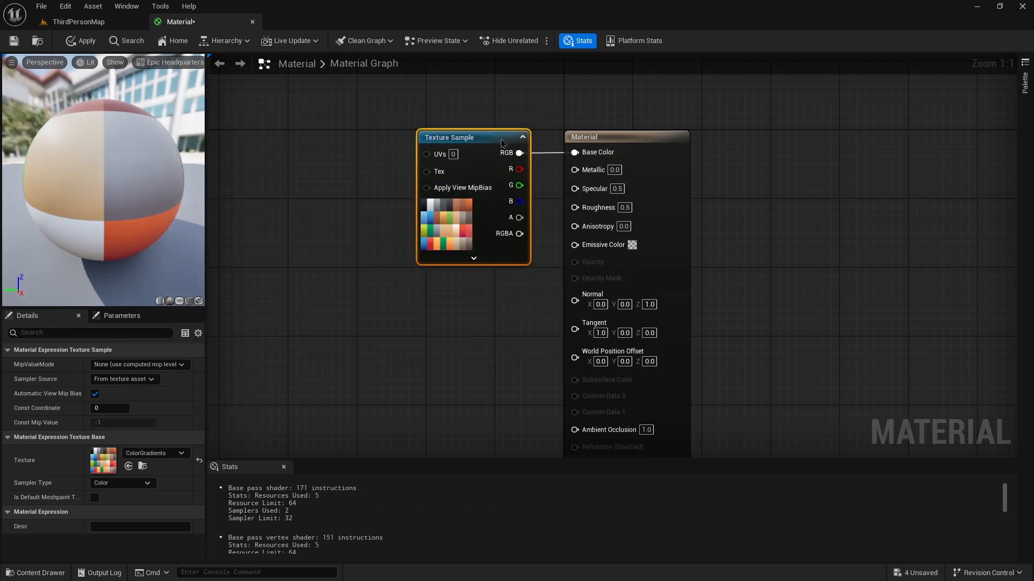
{"action": "left_click", "coordinate": [359, 187]}
{"action": "right_click_drag", "start_coordinate": [369, 237], "coordinate": [318, 232]}
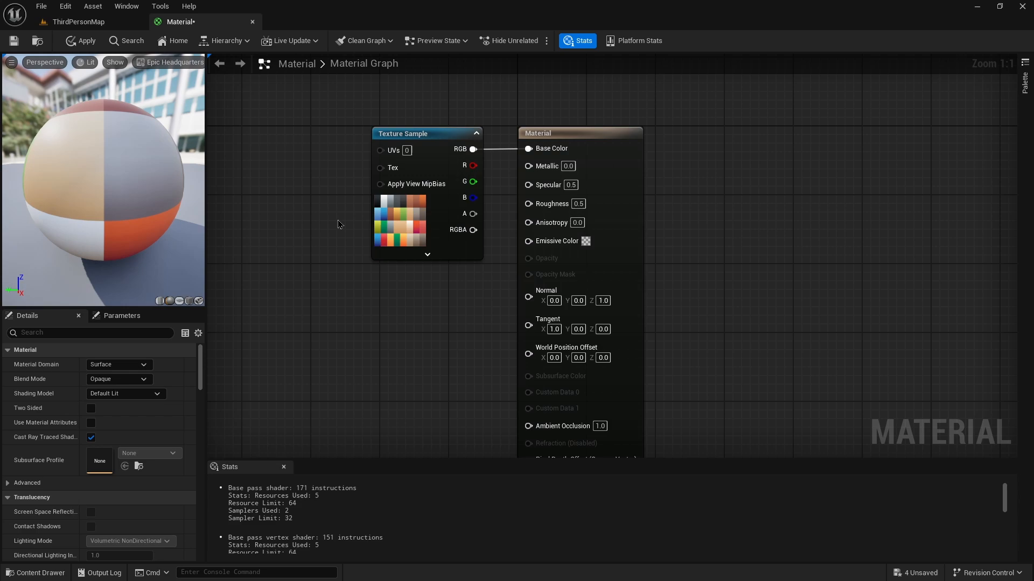
{"action": "left_click", "coordinate": [14, 43]}
Return to the level and place the House01 mesh in the viewport.
{"action": "left_click", "coordinate": [78, 21]}
{"action": "left_click", "coordinate": [445, 471]}
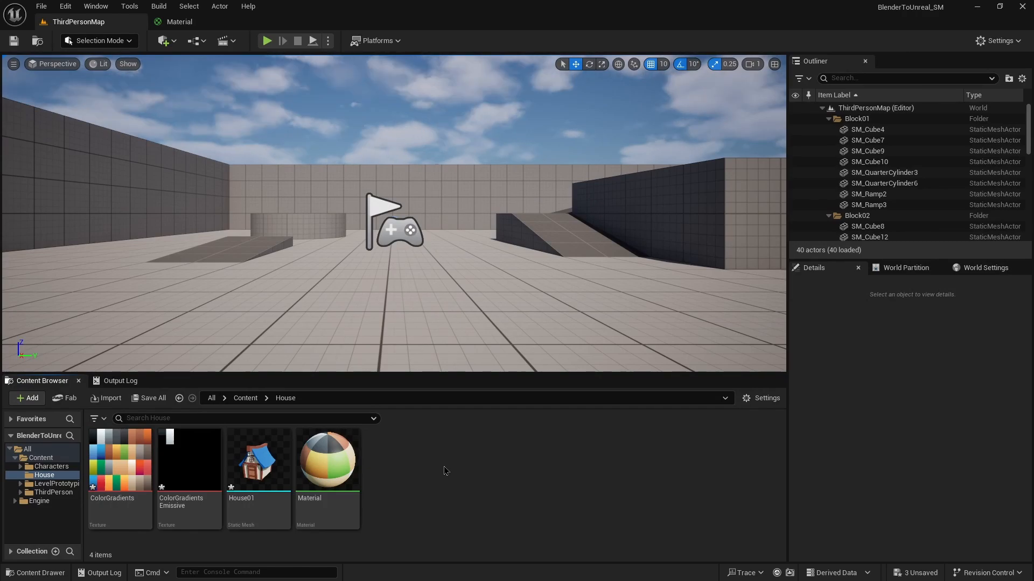
{"action": "left_click_drag", "start_coordinate": [269, 469], "coordinate": [410, 265]}
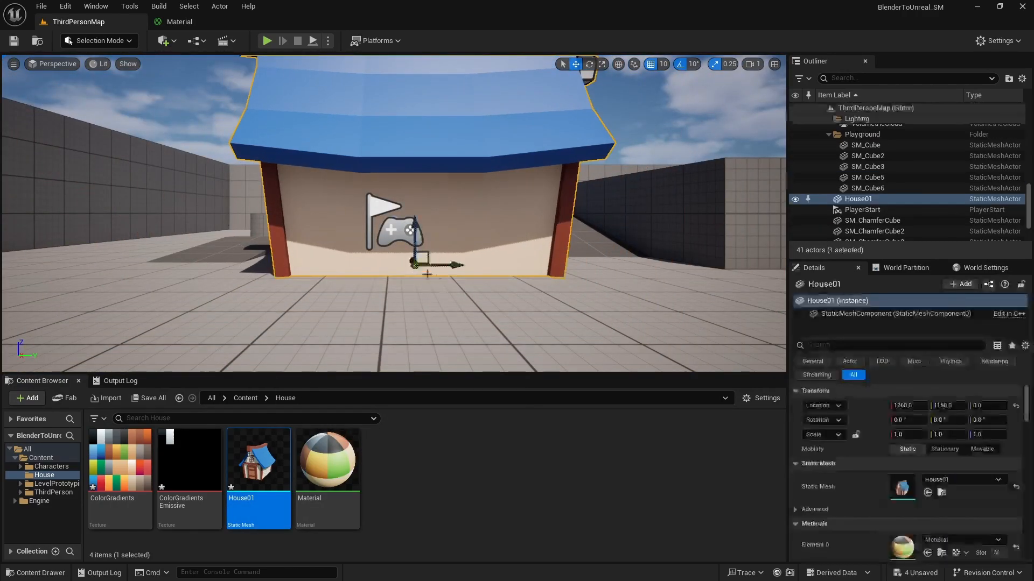
Play the level and walk the character around the house to test it.
{"action": "left_click", "coordinate": [267, 41]}
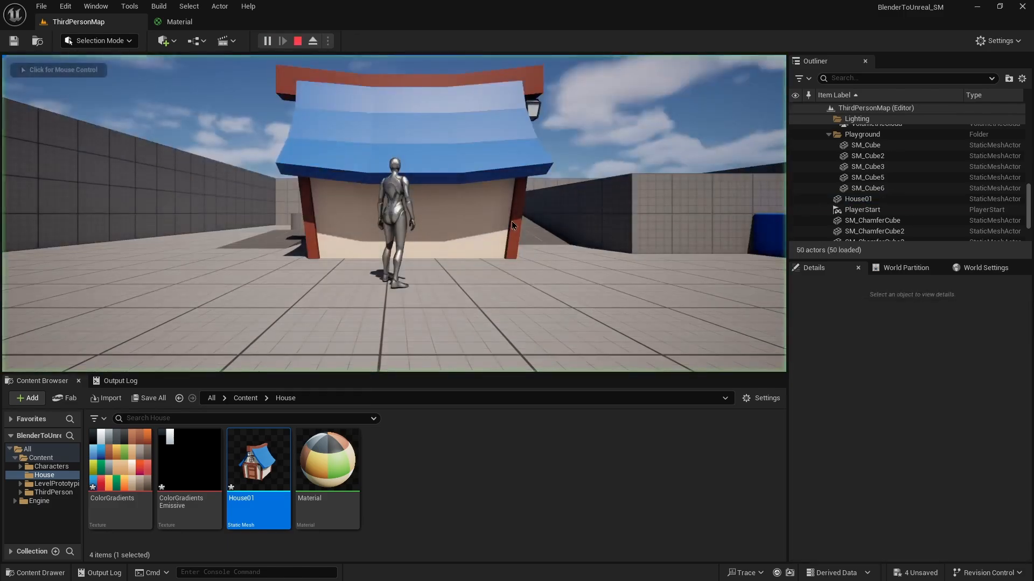
{"action": "key", "text": "w"}
{"action": "key", "text": "d"}
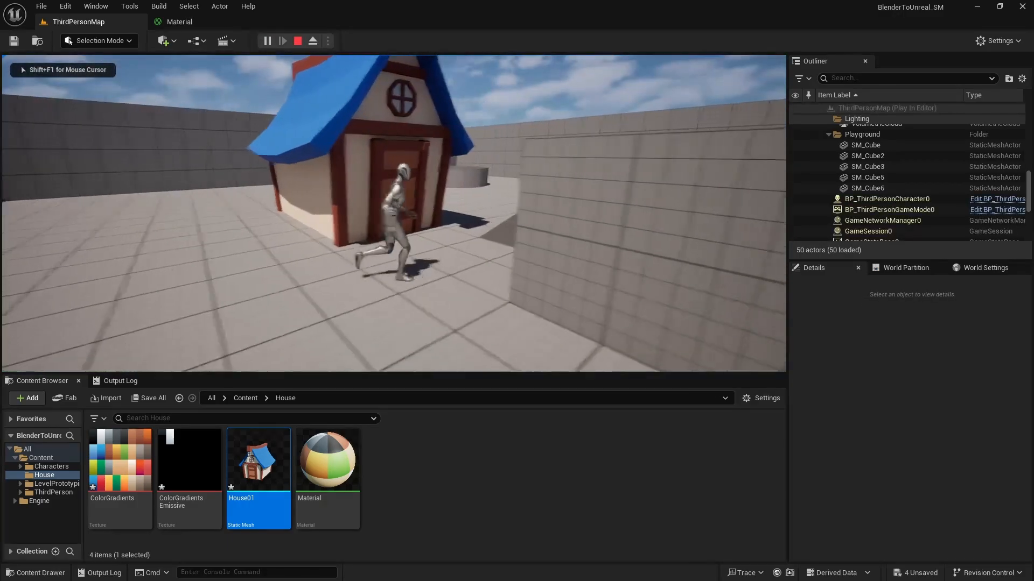
{"action": "key", "text": "a"}
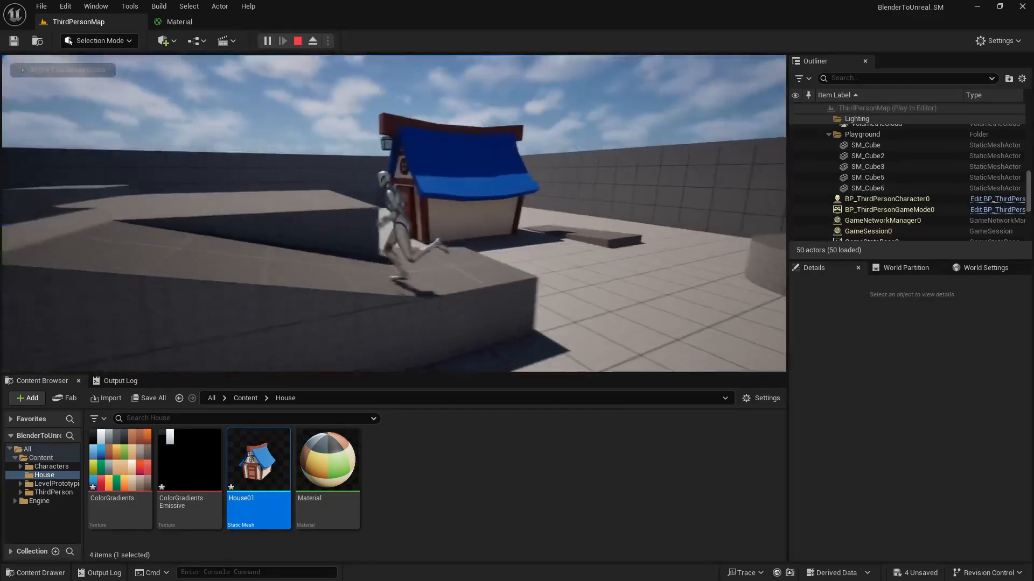
{"action": "key", "text": "w"}
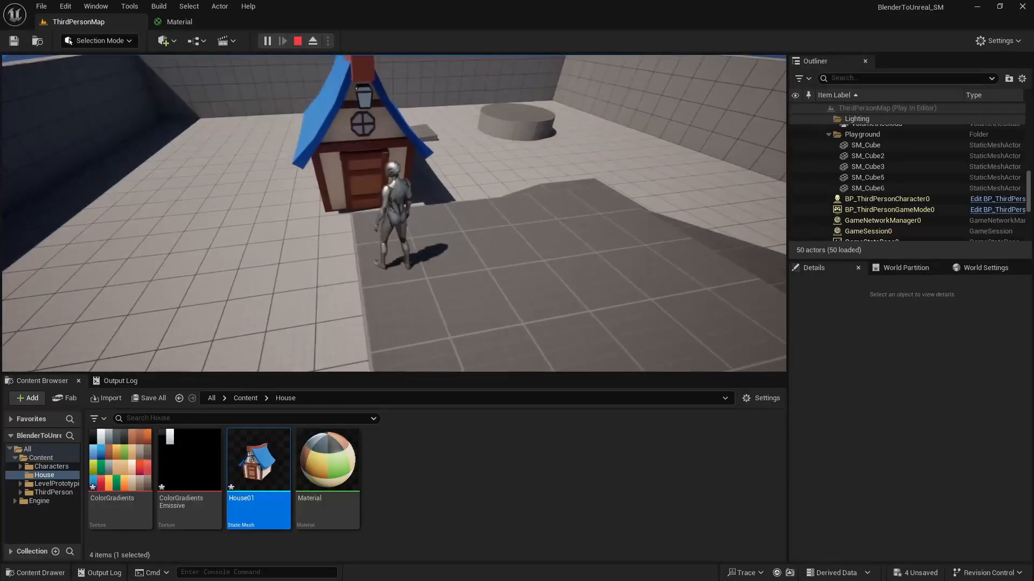
{"action": "key", "text": "w"}
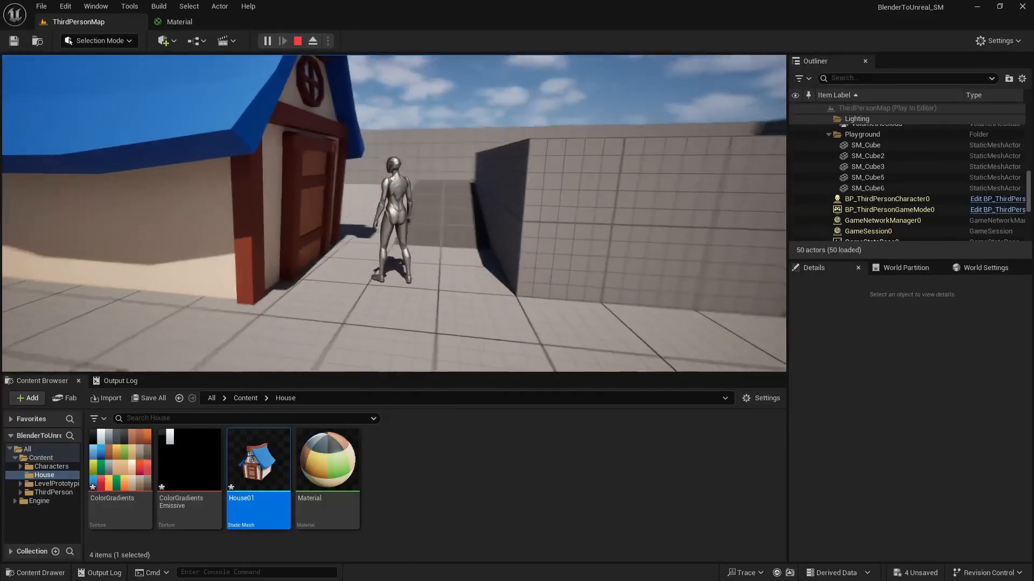
{"action": "key", "text": "s"}
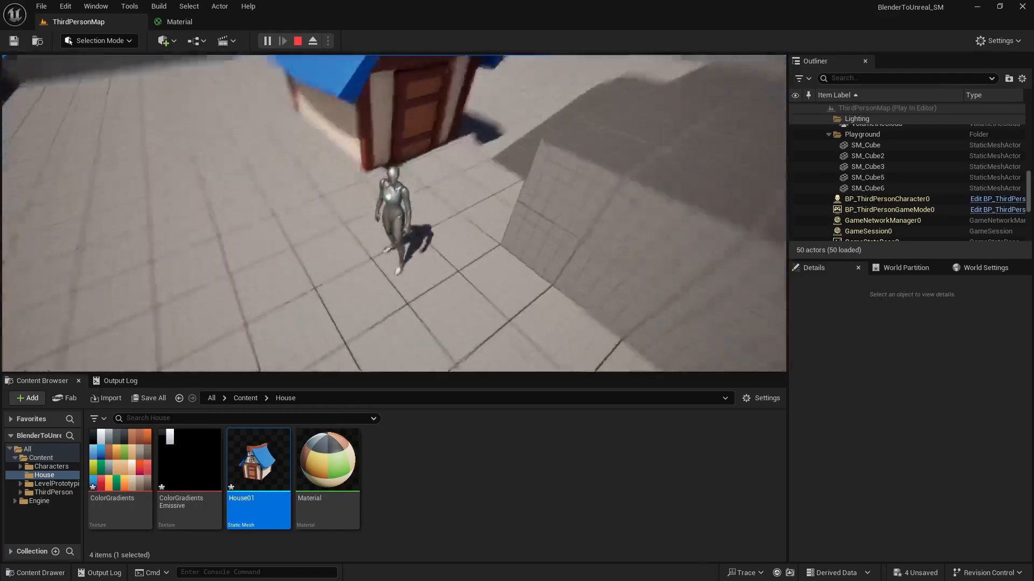
{"action": "key", "text": "Escape"}
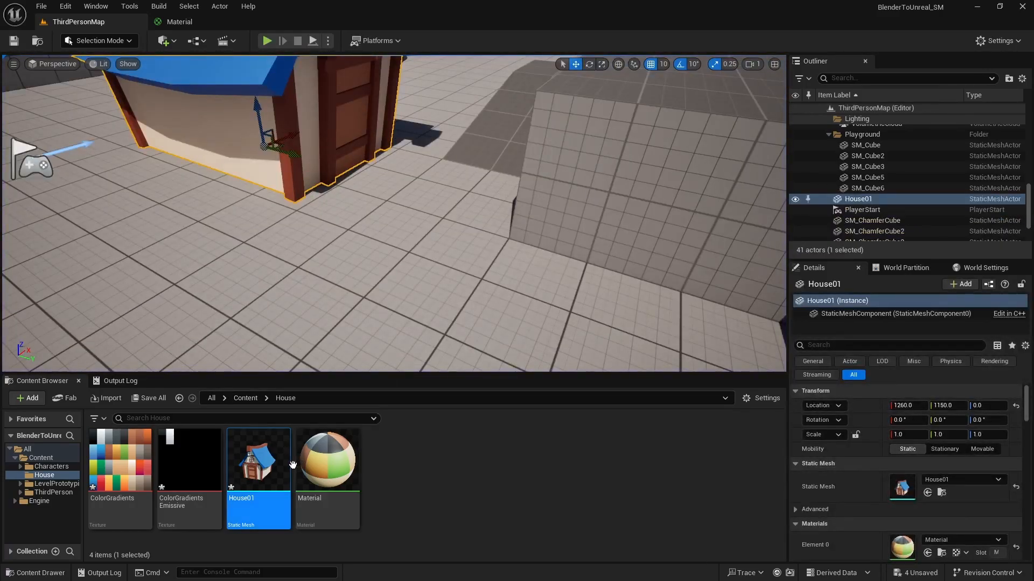
Open the House01 mesh and display its simple collision in the viewport.
{"action": "double_click", "coordinate": [258, 462]}
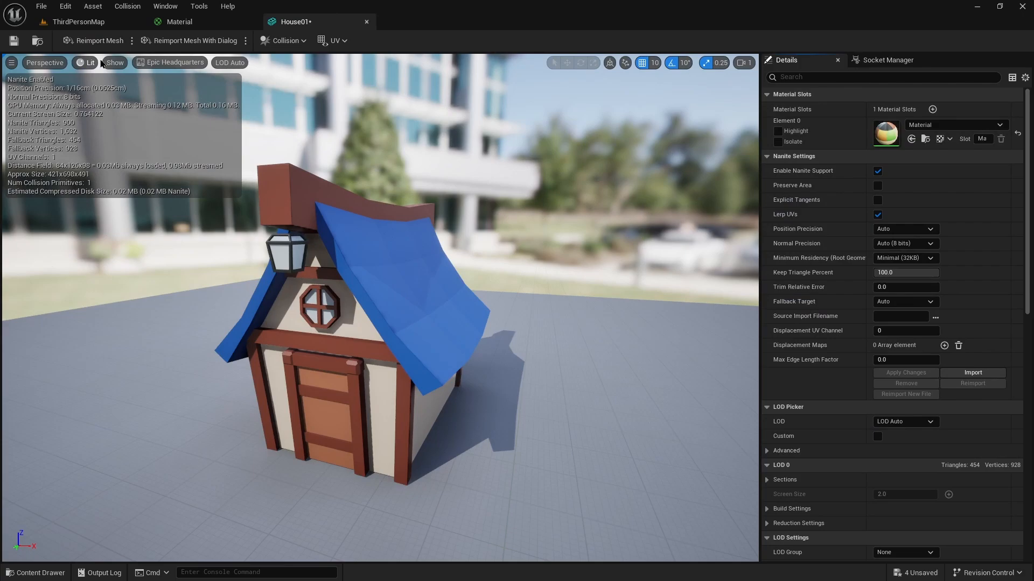
{"action": "left_click", "coordinate": [113, 63]}
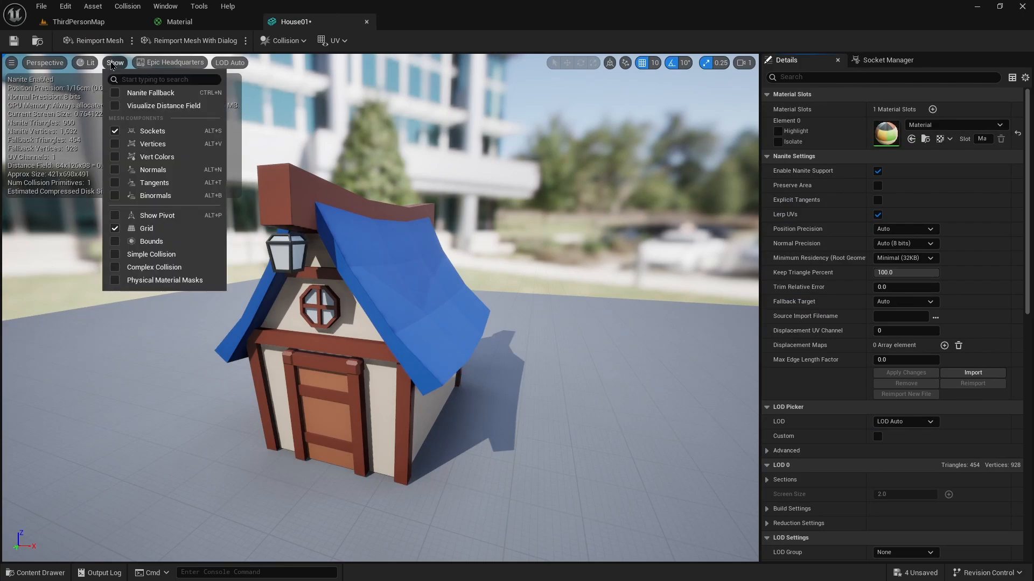
{"action": "left_click", "coordinate": [147, 254]}
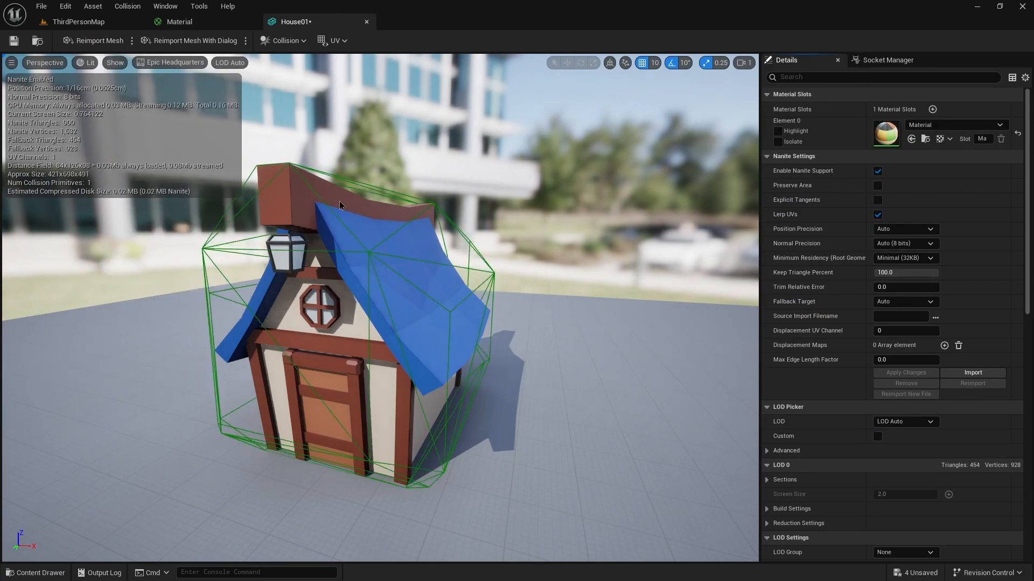
Set the House01 mesh's Collision Complexity to Use Complex Collision As Simple and save the mesh.
{"action": "key", "text": "d"}
{"action": "mouse_move", "coordinate": [339, 205]}
{"action": "right_mouse_down"}
{"action": "mouse_move", "coordinate": [554, 188]}
{"action": "mouse_move", "coordinate": [563, 207]}
{"action": "mouse_move", "coordinate": [326, 226]}
{"action": "mouse_move", "coordinate": [337, 228]}
{"action": "mouse_move", "coordinate": [332, 200]}
{"action": "mouse_move", "coordinate": [358, 170]}
{"action": "mouse_move", "coordinate": [317, 185]}
{"action": "mouse_move", "coordinate": [332, 200]}
{"action": "right_mouse_up"}
{"action": "key", "text": "a"}
{"action": "key", "text": "w"}
{"action": "key", "text": "a"}
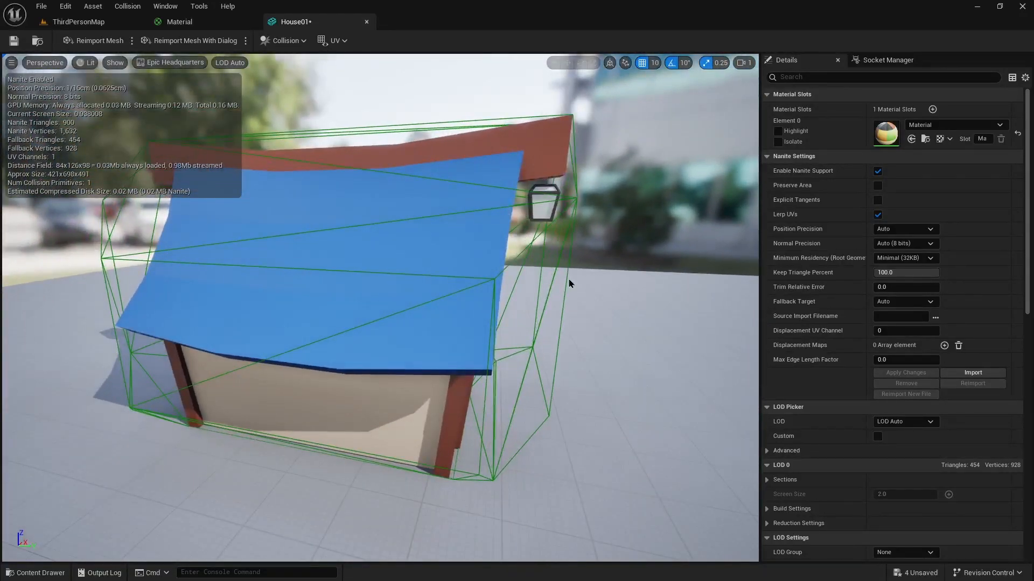
{"action": "key", "text": "d"}
{"action": "mouse_move", "coordinate": [608, 296]}
{"action": "right_mouse_down"}
{"action": "mouse_move", "coordinate": [643, 293]}
{"action": "mouse_move", "coordinate": [608, 296]}
{"action": "right_mouse_up"}
{"action": "key", "text": "s"}
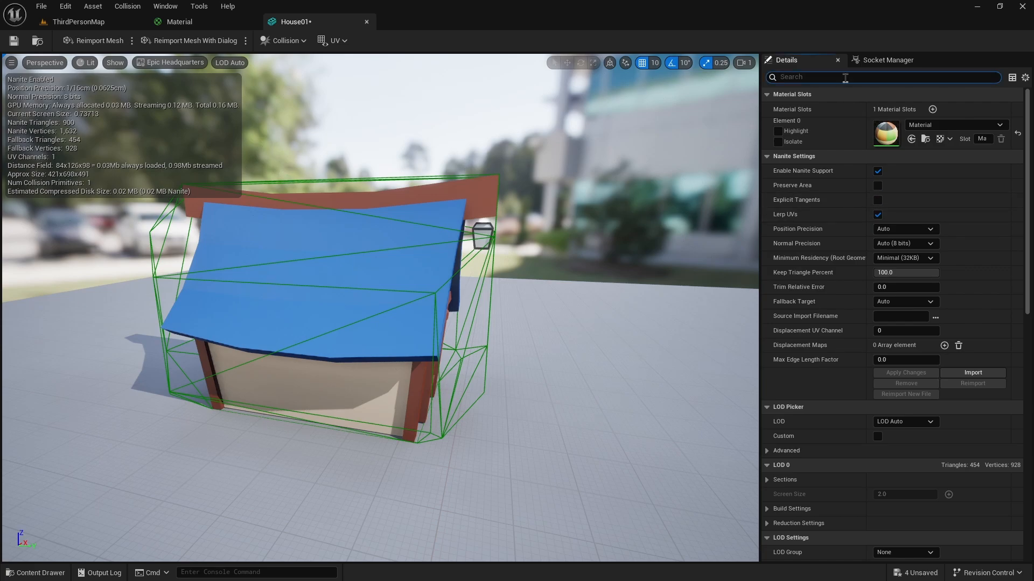
{"action": "type", "text": "ple"}
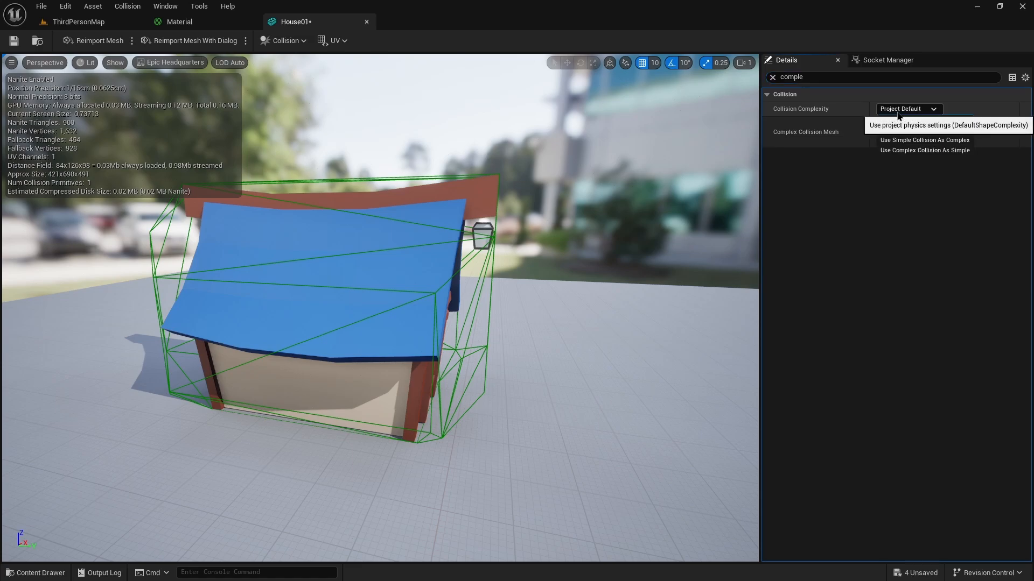
{"action": "left_click", "coordinate": [899, 110]}
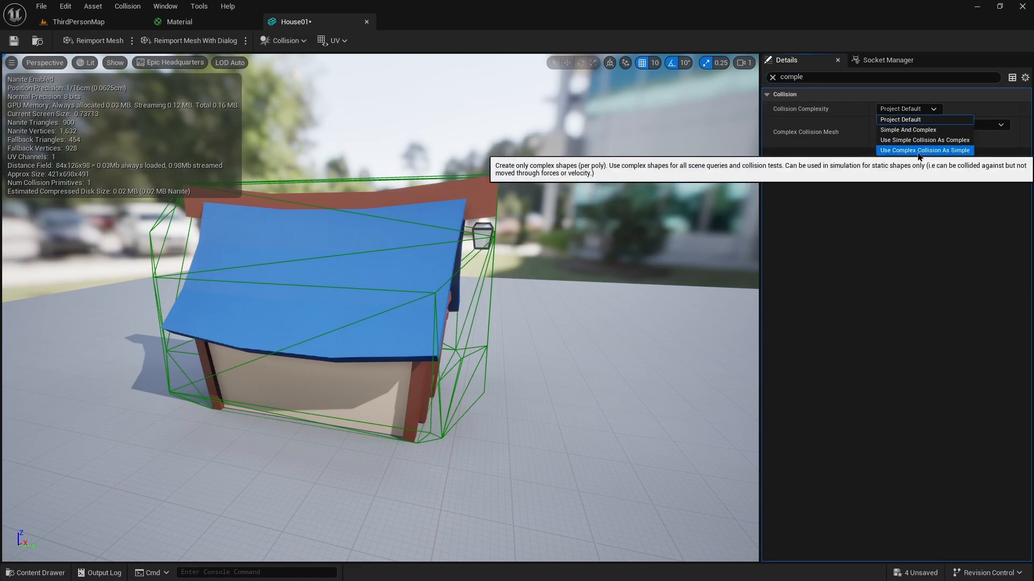
{"action": "left_click", "coordinate": [918, 152]}
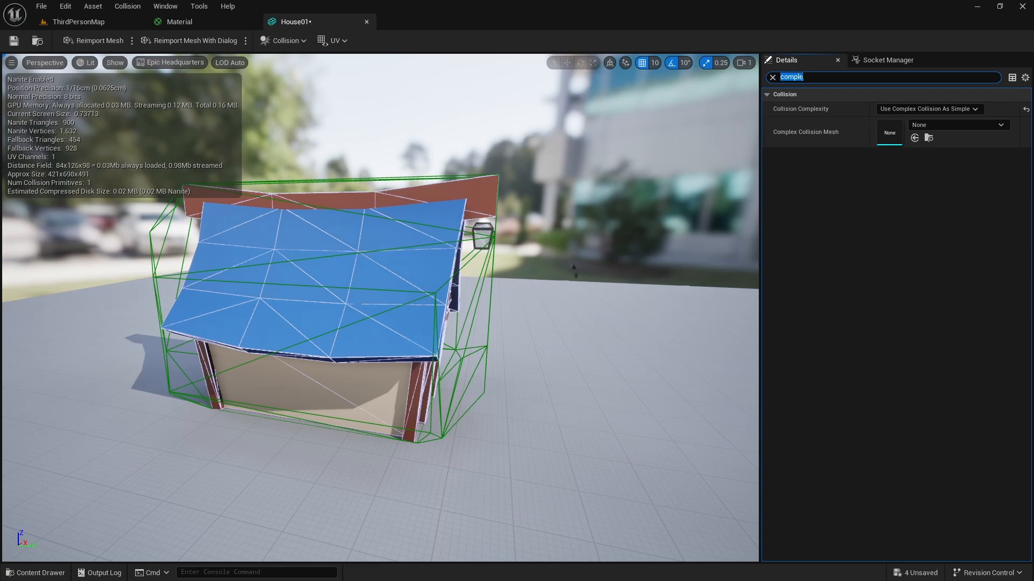
{"action": "left_click", "coordinate": [14, 41]}
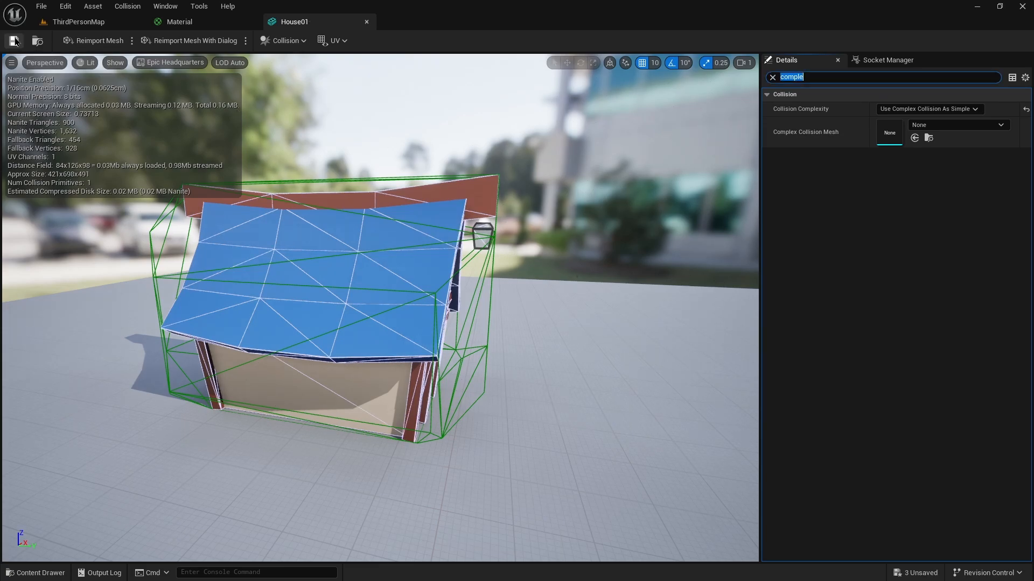
{"action": "left_click", "coordinate": [81, 22]}
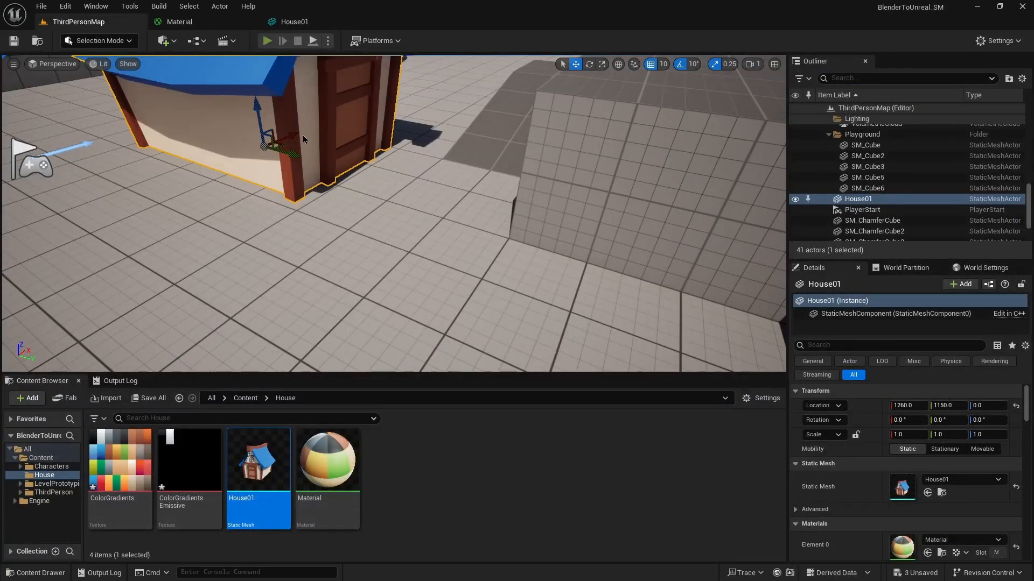
Play the level and try jumping the character onto the house.
{"action": "left_click", "coordinate": [267, 41]}
{"action": "key", "text": "w"}
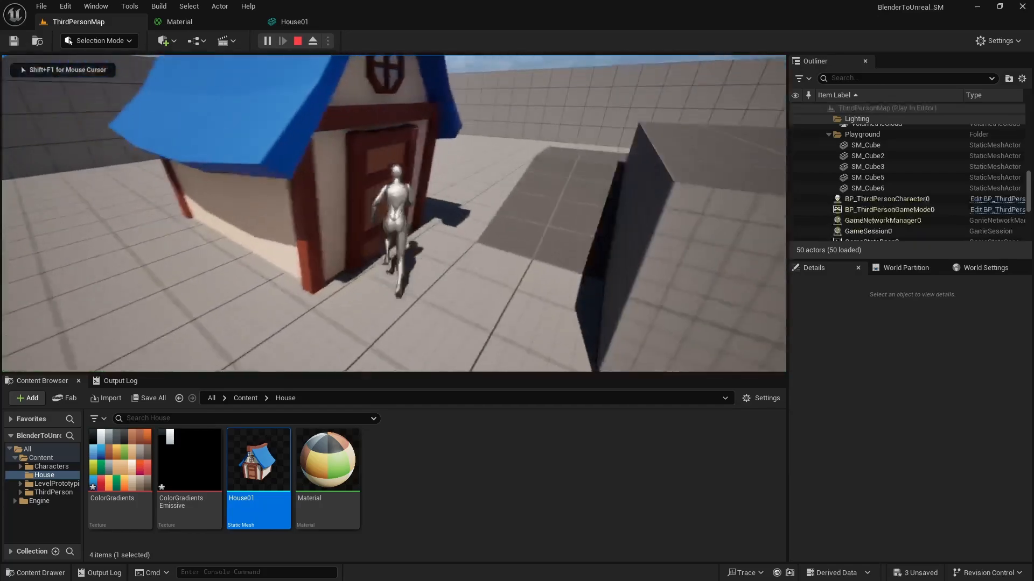
{"action": "key", "text": "space"}
{"action": "key", "text": "w"}
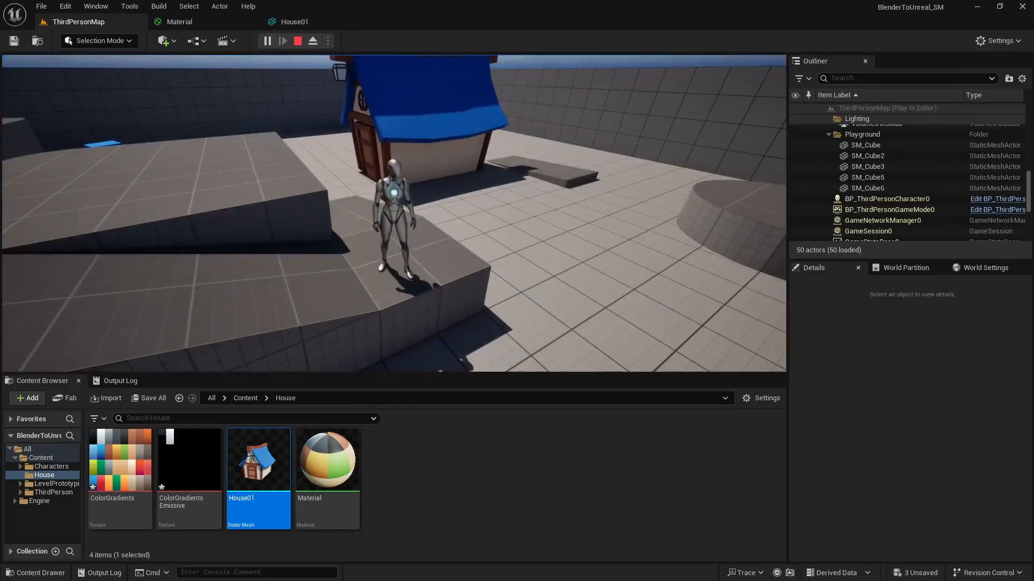
{"action": "key", "text": "Escape"}
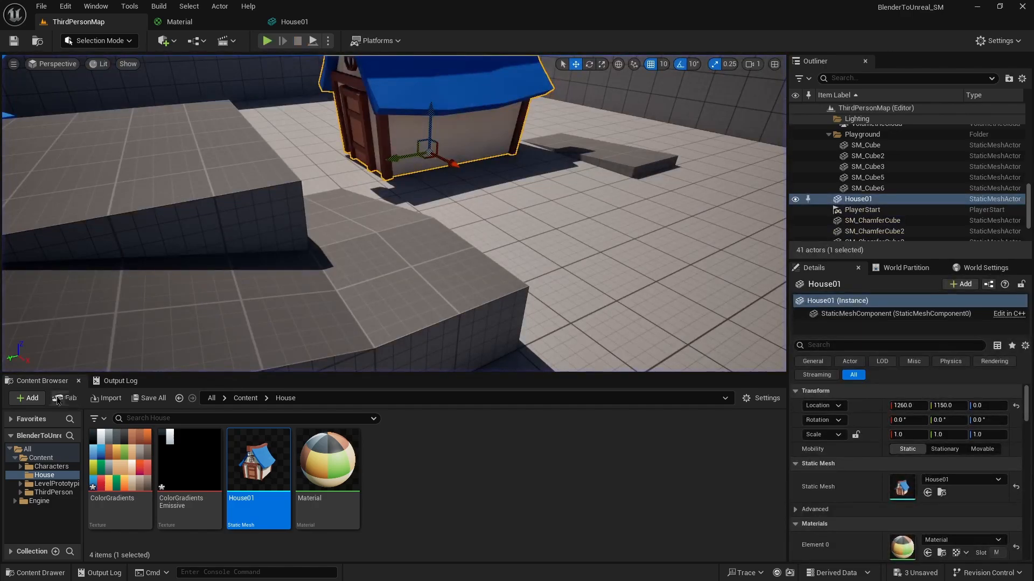
Open BP_ThirdPersonCharacter, set its Jump Z Velocity to 1200 cm/s, and compile the blueprint.
{"action": "left_click", "coordinate": [50, 492]}
{"action": "double_click", "coordinate": [119, 460]}
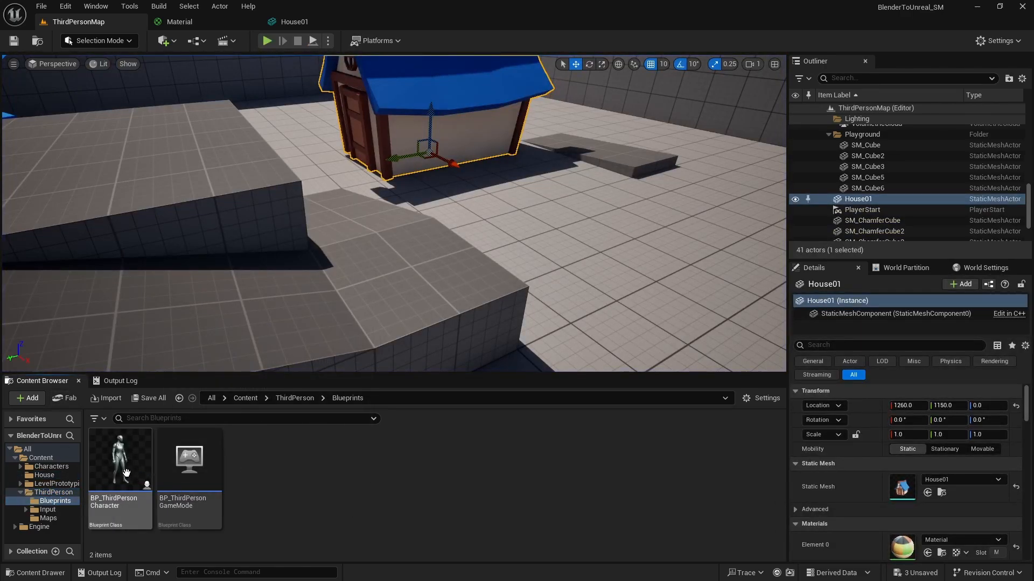
{"action": "left_click", "coordinate": [125, 472]}
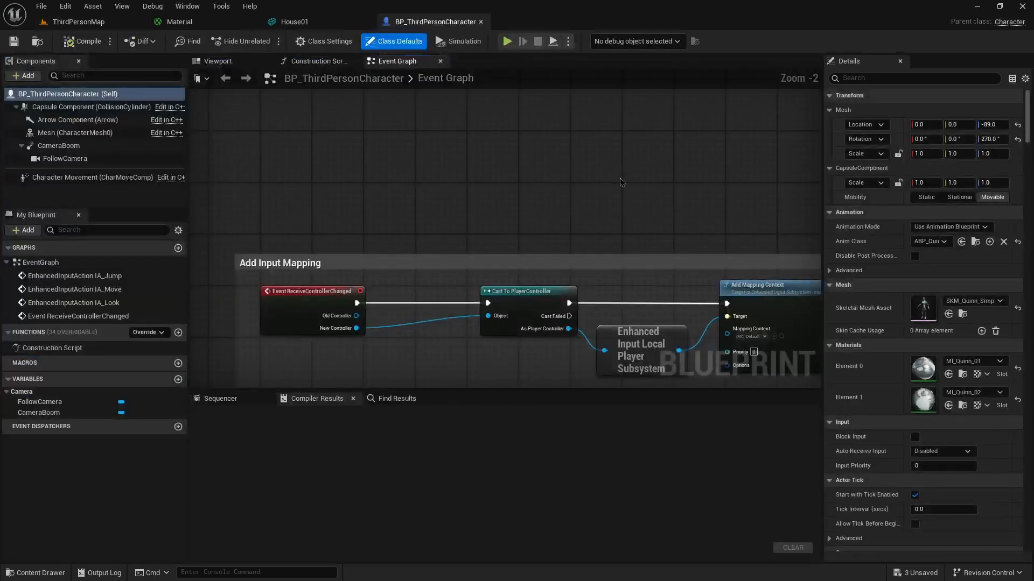
{"action": "left_click", "coordinate": [925, 78]}
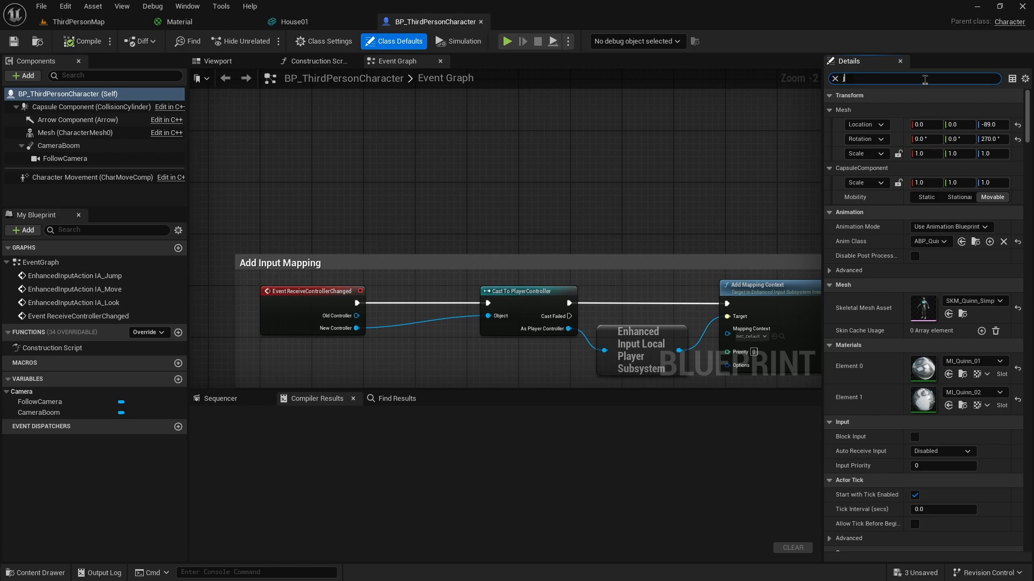
{"action": "type", "text": "jump"}
{"action": "left_click", "coordinate": [940, 154]}
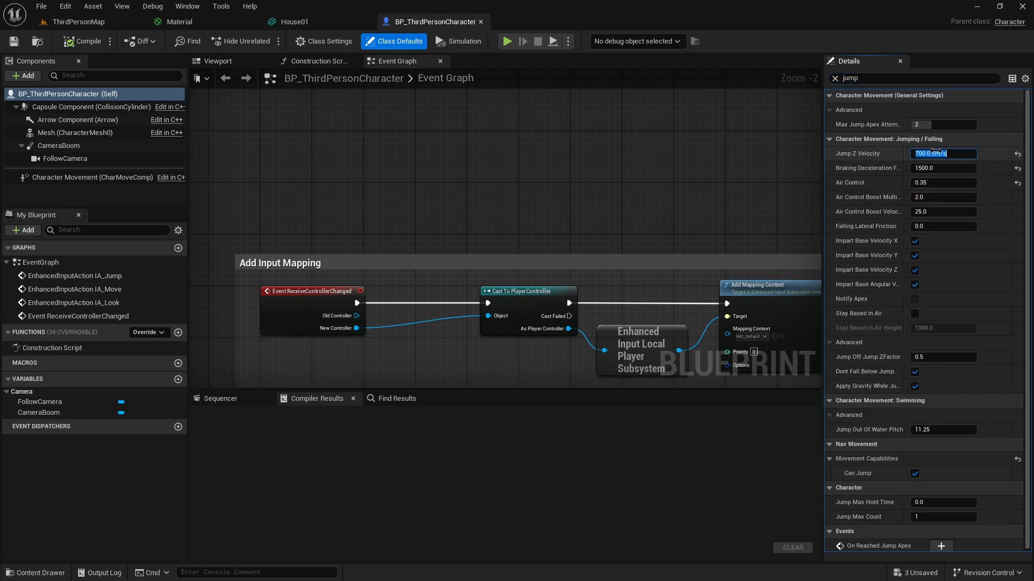
{"action": "type", "text": "1200"}
{"action": "key", "text": "Tab"}
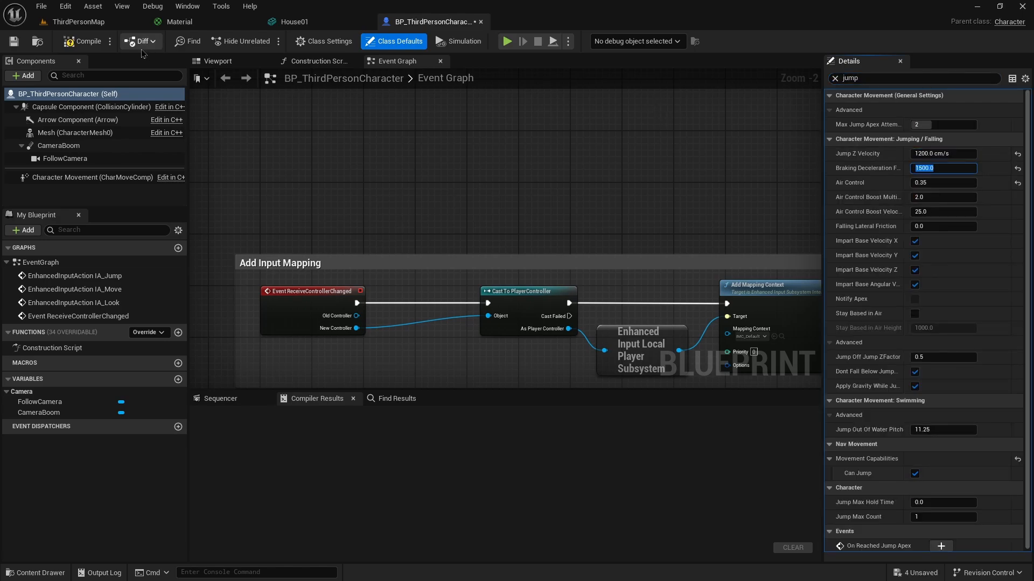
{"action": "left_click", "coordinate": [83, 41]}
Close the character blueprint, play the level, and jump the character onto the house roof to test collision.
{"action": "left_click", "coordinate": [481, 22]}
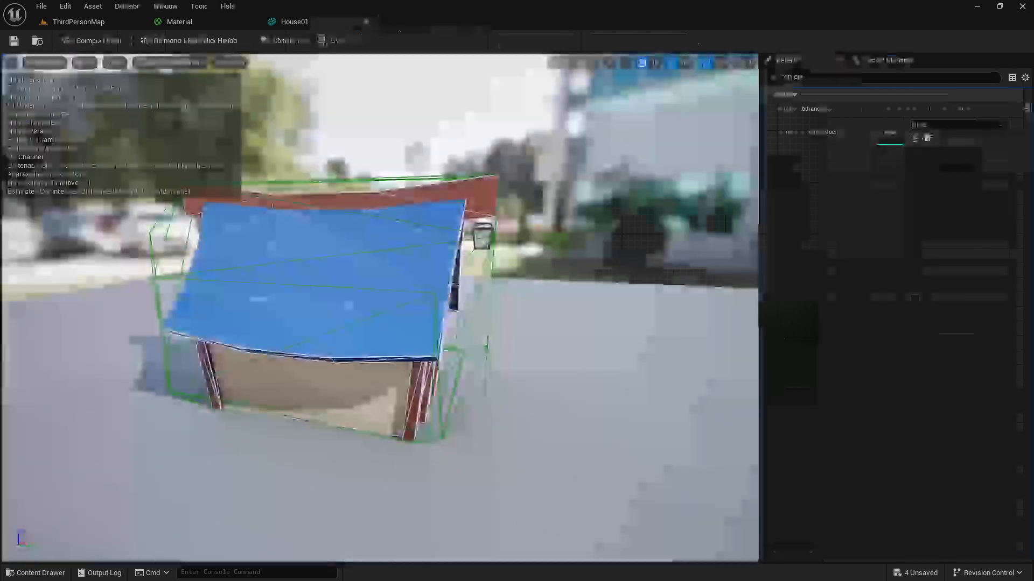
{"action": "left_click", "coordinate": [267, 40]}
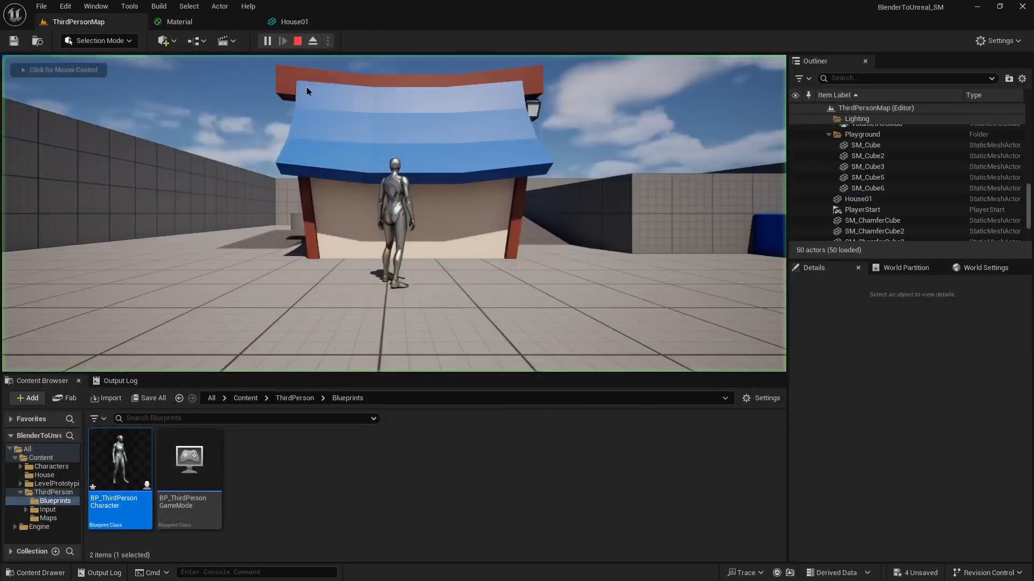
{"action": "key", "text": "space"}
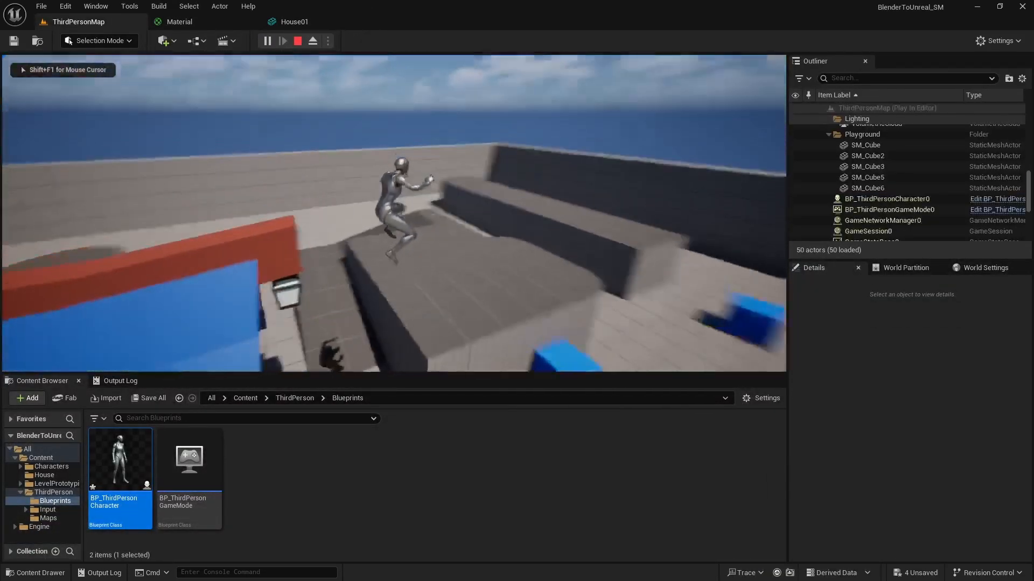
{"action": "key", "text": "space"}
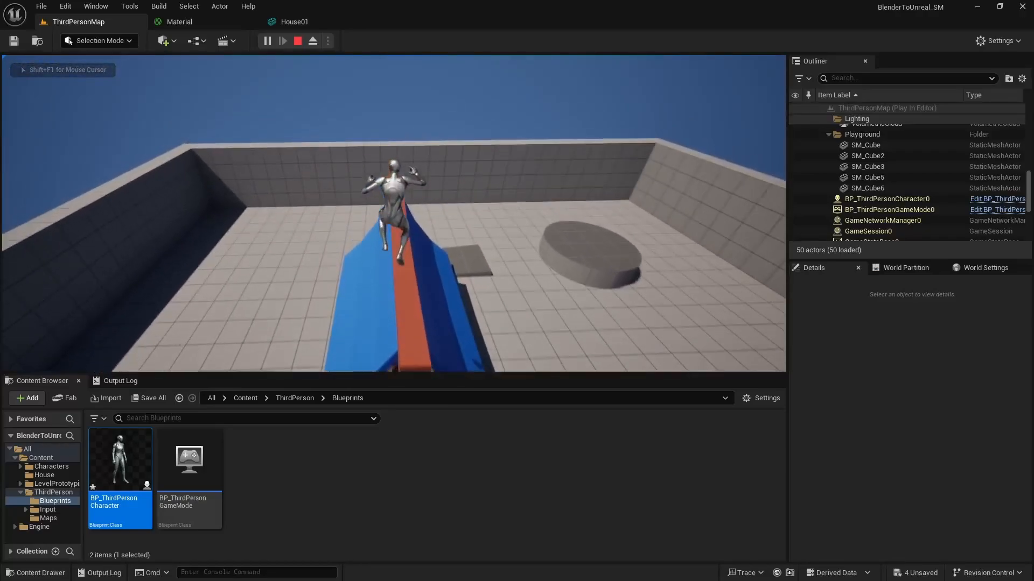
{"action": "key", "text": "w"}
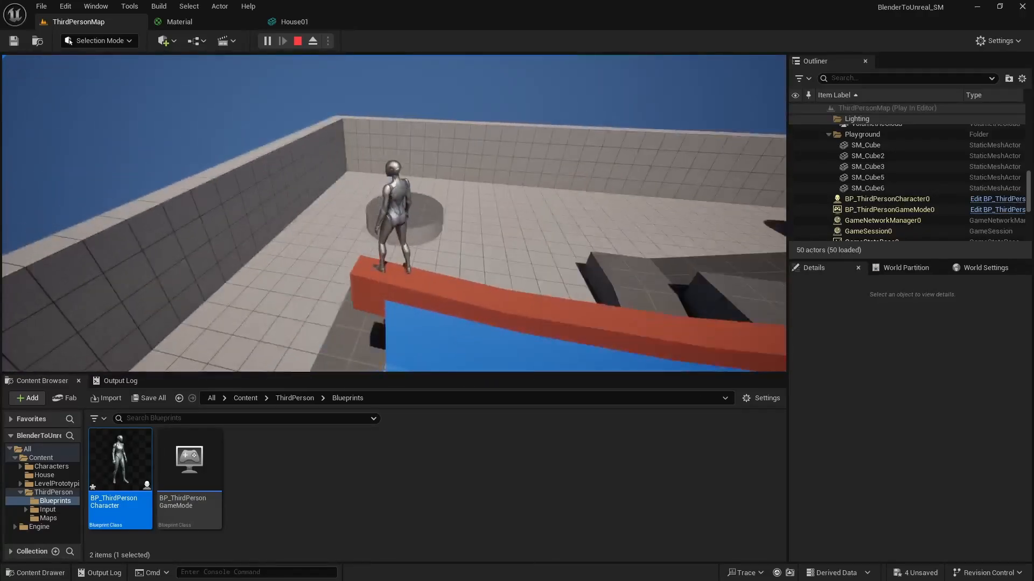
{"action": "key", "text": "w"}
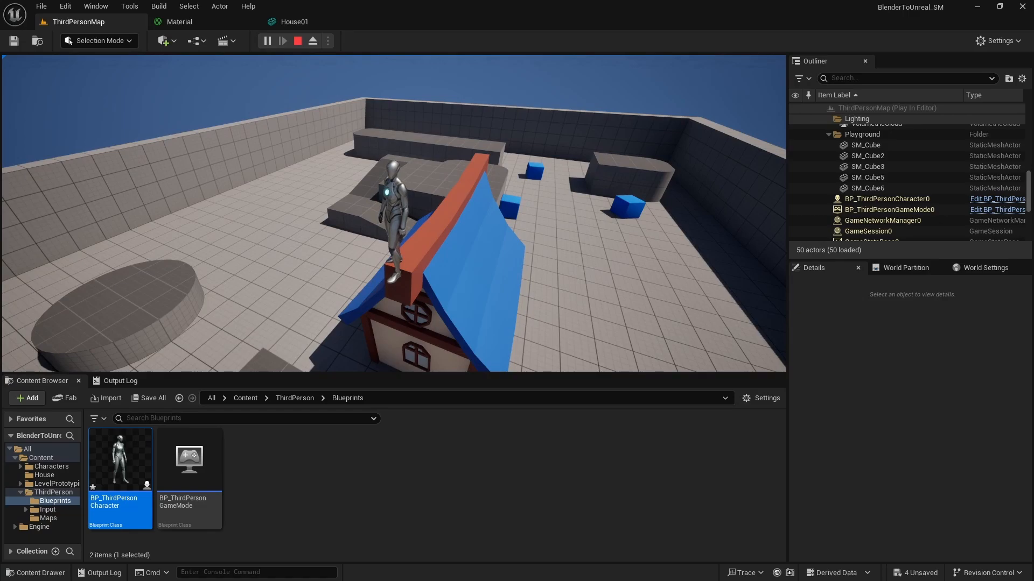
{"action": "key", "text": "Escape"}
Reset the House01 mesh's Collision Complexity to its default and save the mesh.
{"action": "left_click", "coordinate": [180, 21]}
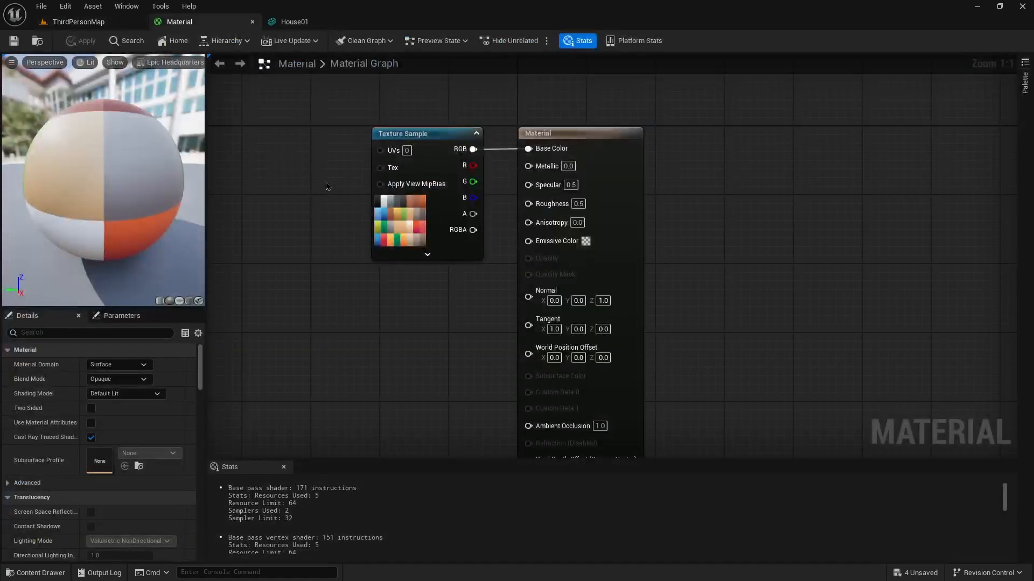
{"action": "left_click", "coordinate": [294, 22]}
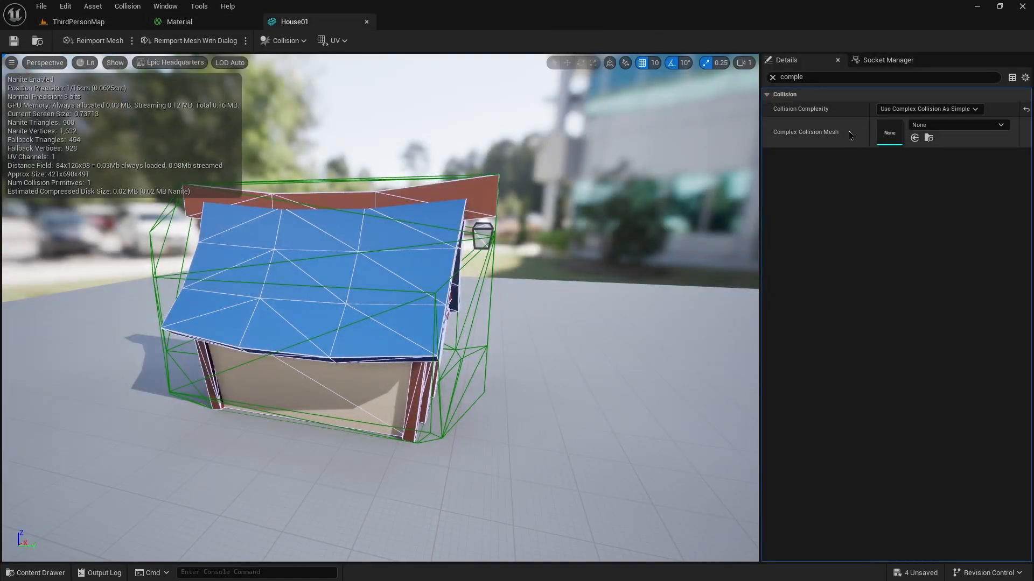
{"action": "left_click", "coordinate": [1027, 111]}
{"action": "left_click", "coordinate": [772, 77]}
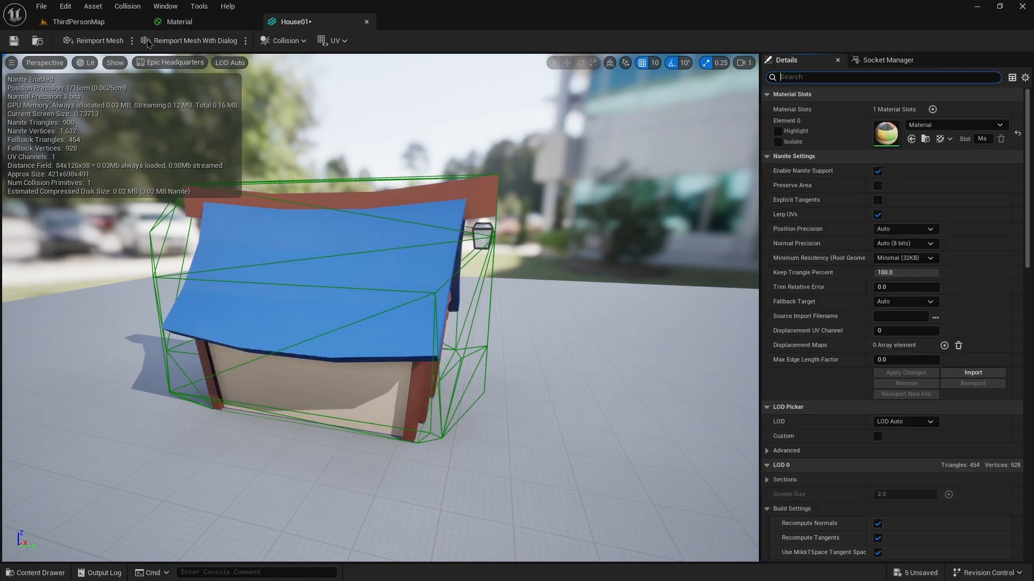
{"action": "left_click", "coordinate": [14, 41]}
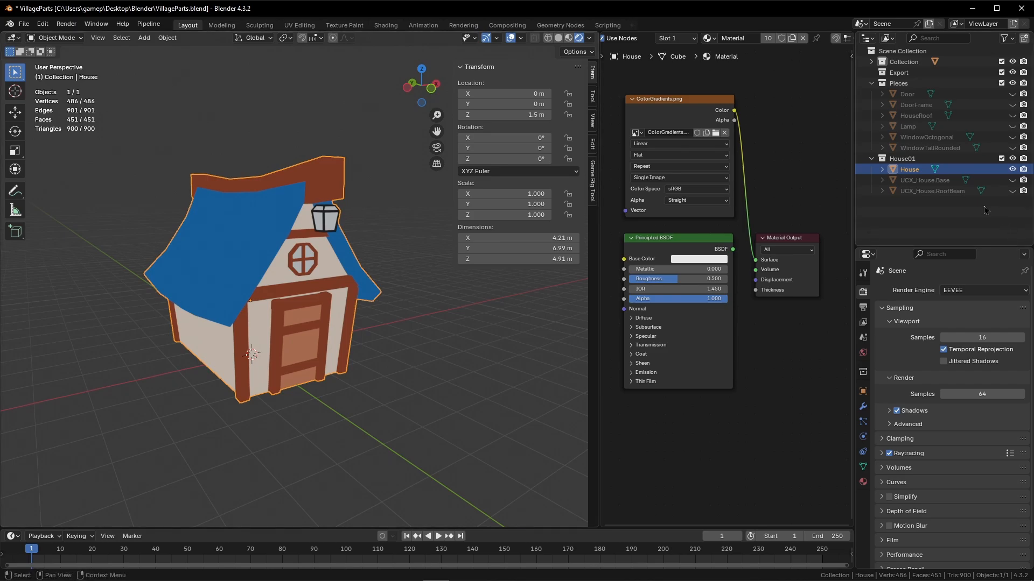
Switch to Blender and inspect the UCX_House.Base and UCX_House.RoofBeam collision objects by toggling each object's visibility.
{"action": "left_click", "coordinate": [1012, 169]}
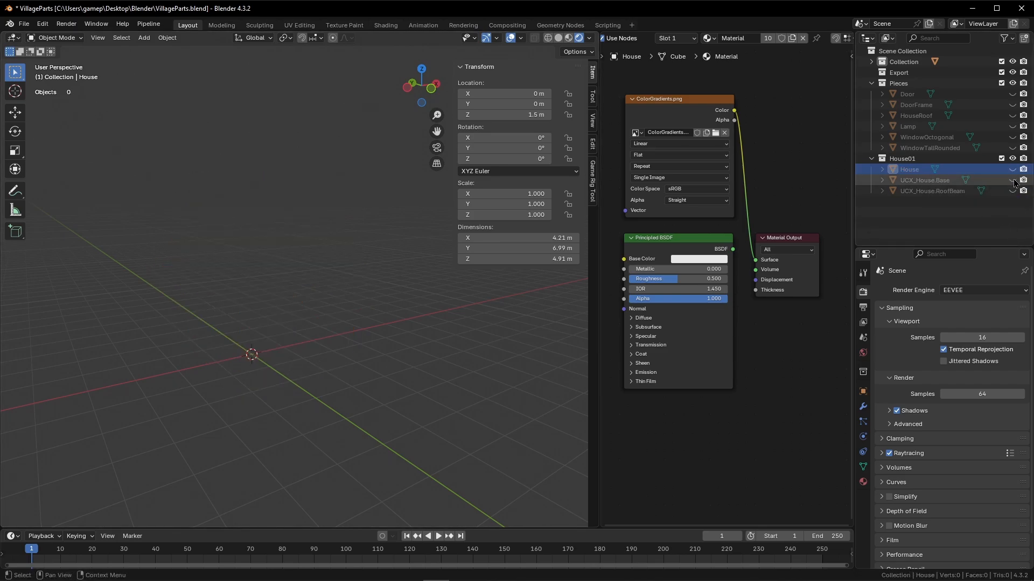
{"action": "left_click", "coordinate": [1013, 181]}
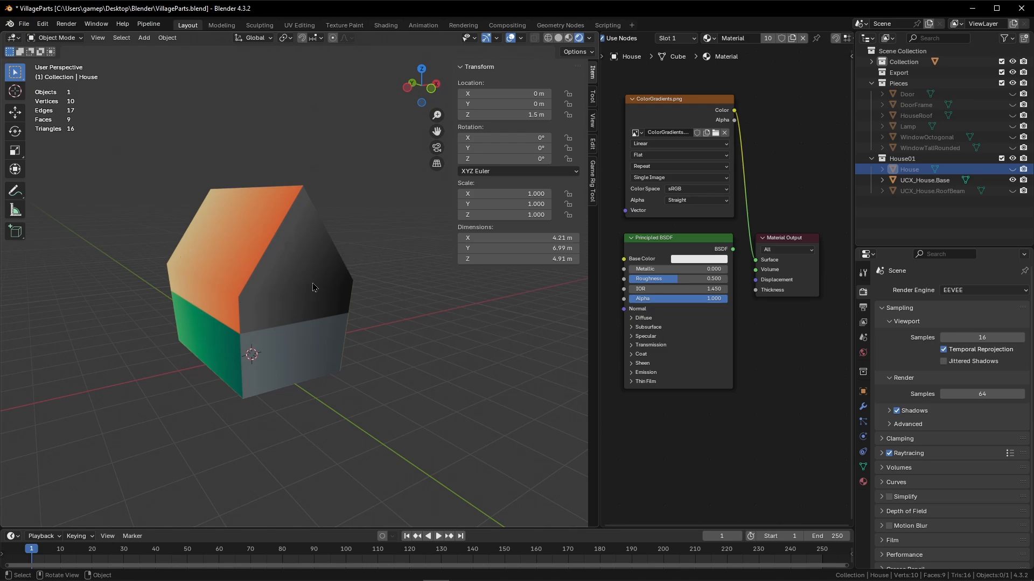
{"action": "left_click", "coordinate": [264, 194]}
{"action": "key", "text": "Tab"}
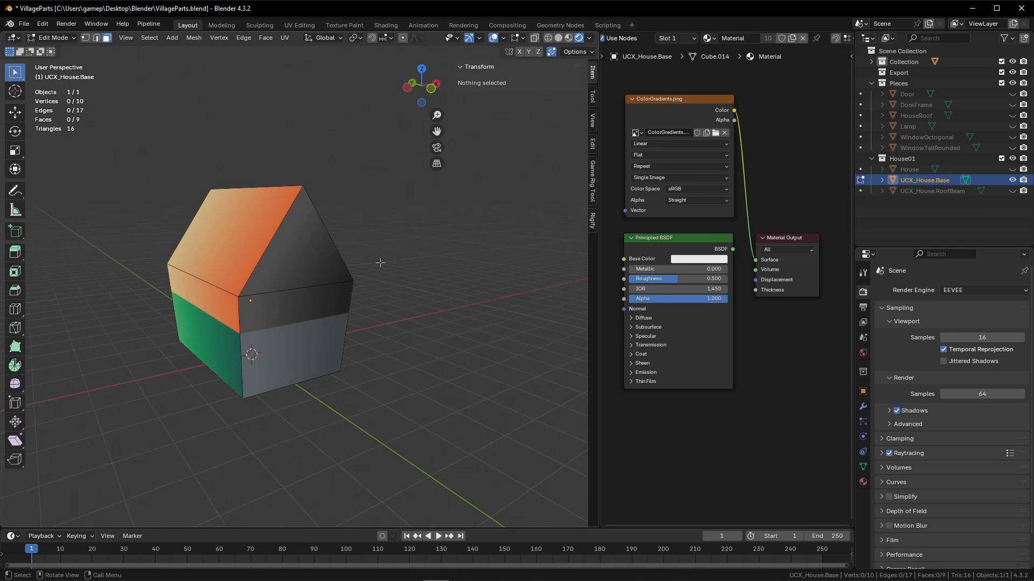
{"action": "key", "text": "Tab"}
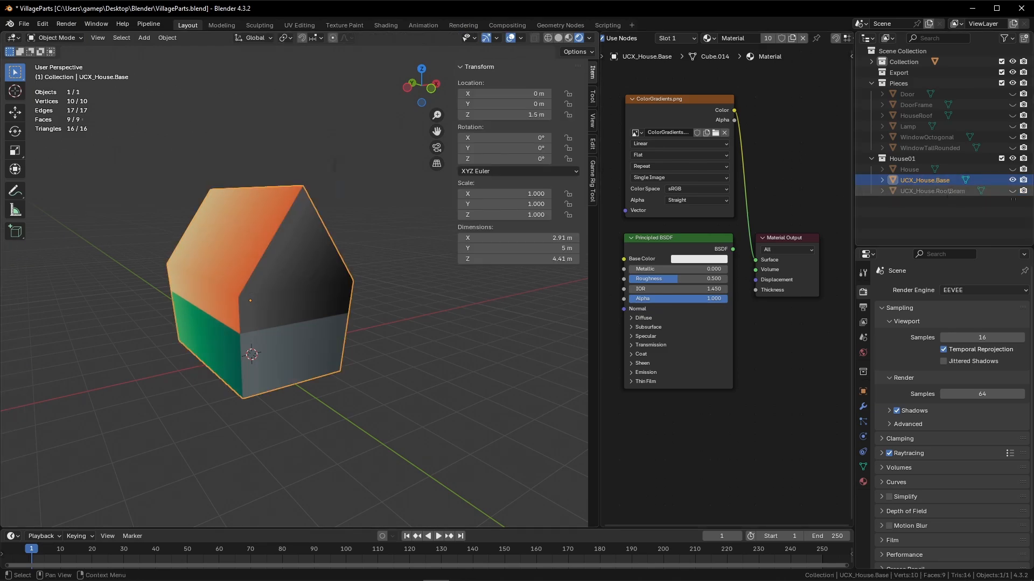
{"action": "left_click", "coordinate": [1012, 191]}
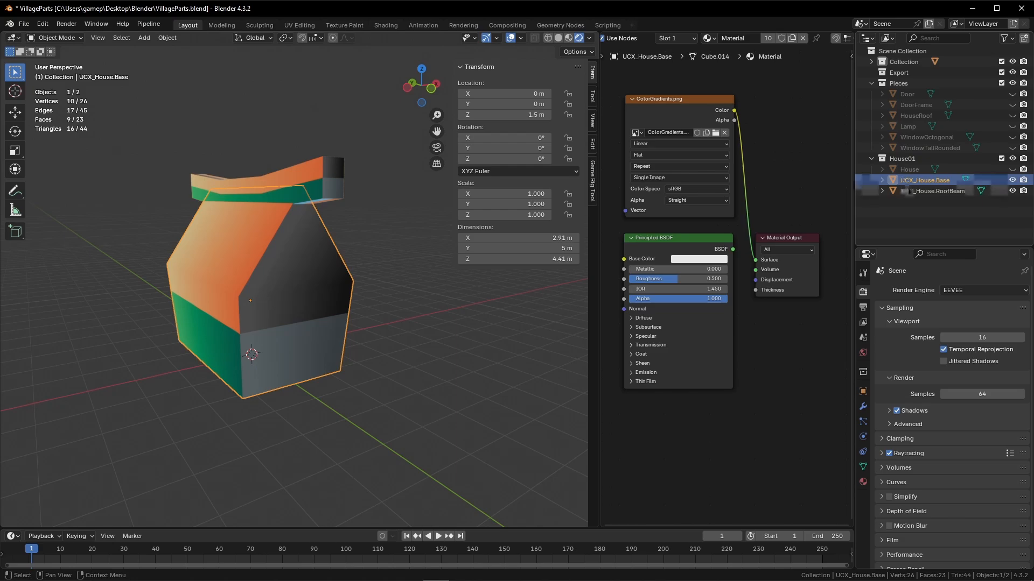
{"action": "left_click", "coordinate": [1012, 170]}
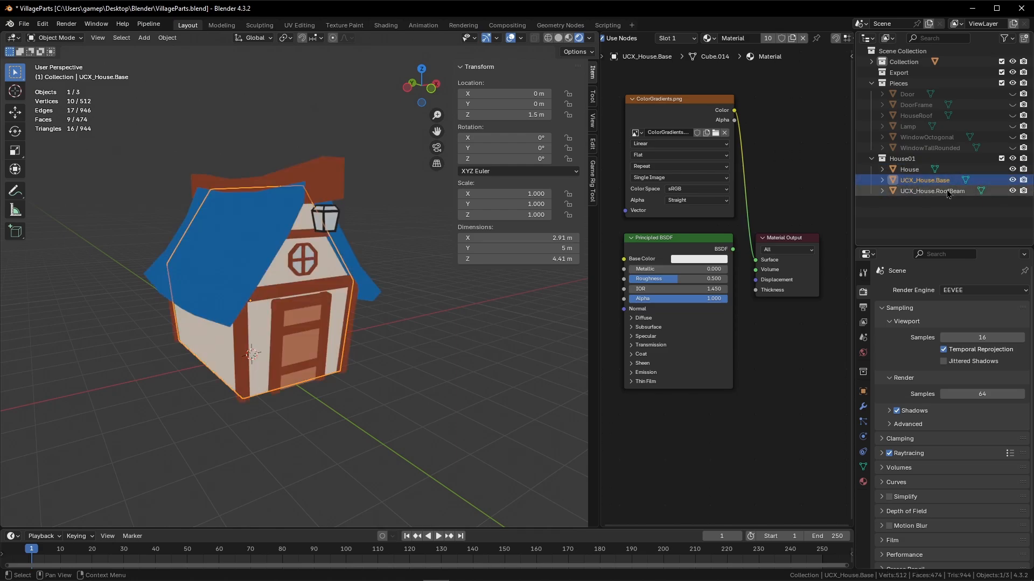
Select House with both UCX collision objects and open FBX export limited to selected Mesh objects.
{"action": "left_click", "coordinate": [921, 191]}
{"action": "left_click", "coordinate": [912, 183], "text": "ctrl"}
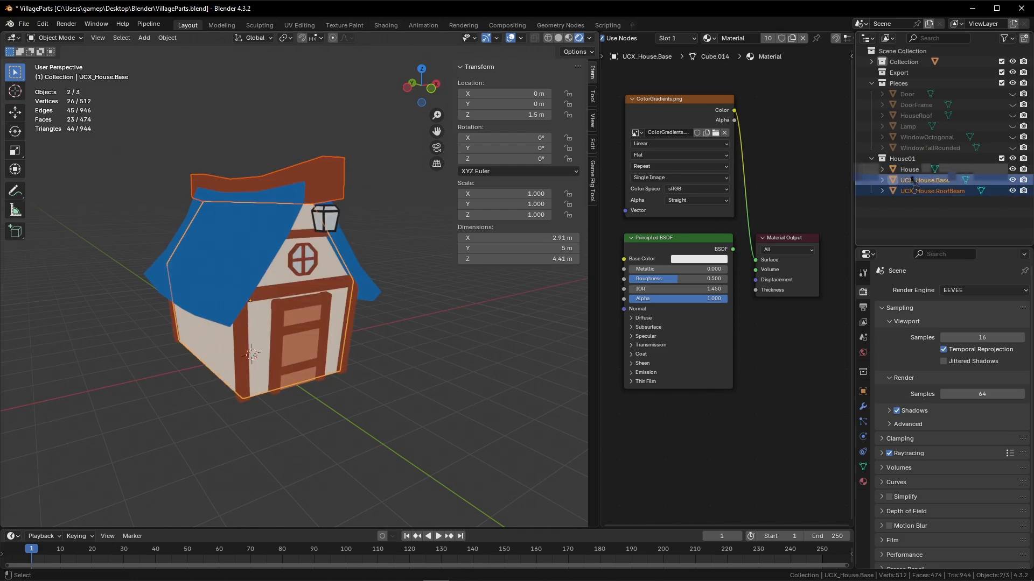
{"action": "left_click", "coordinate": [911, 171], "text": "ctrl"}
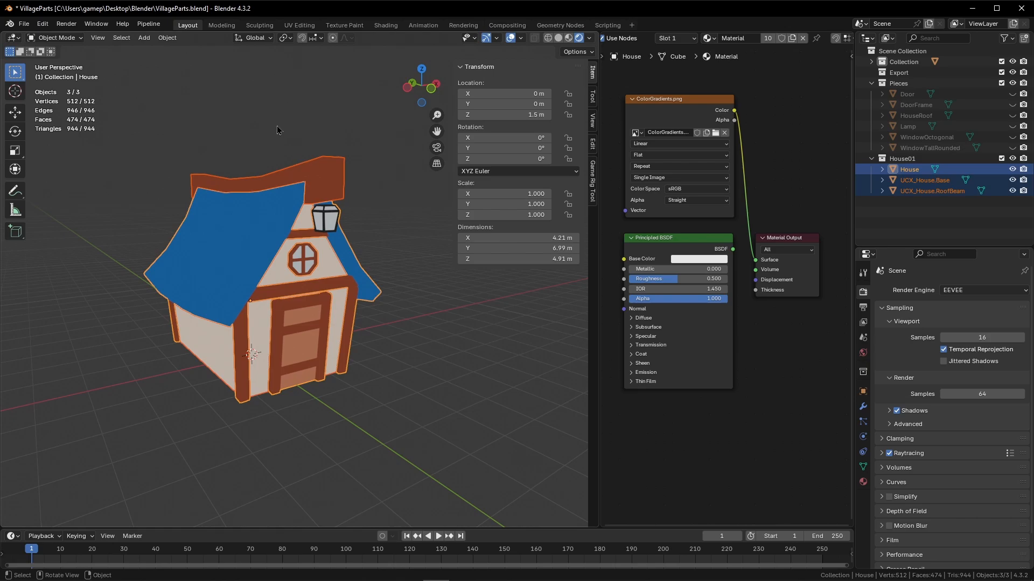
{"action": "key", "text": "q"}
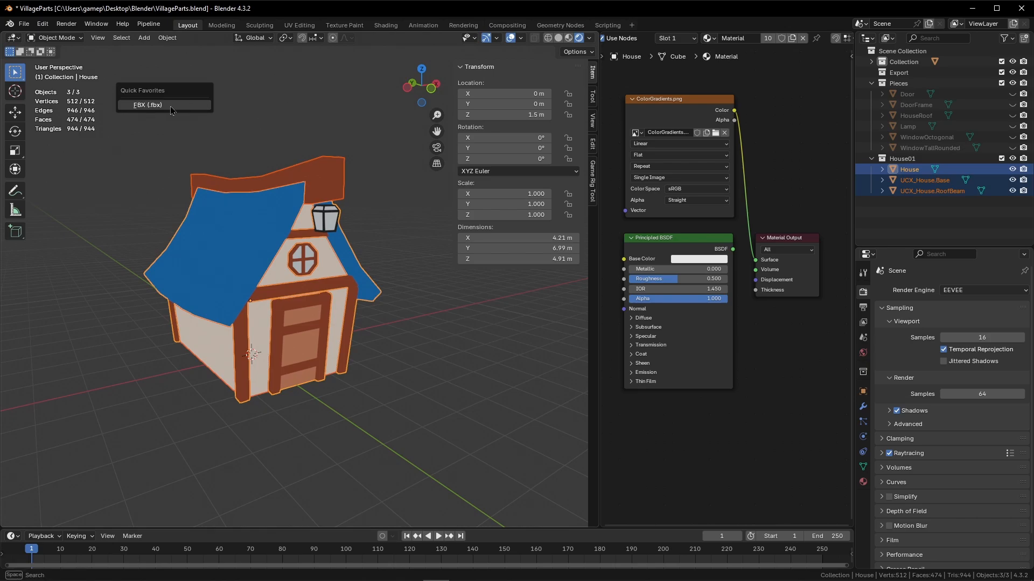
{"action": "left_click", "coordinate": [173, 109]}
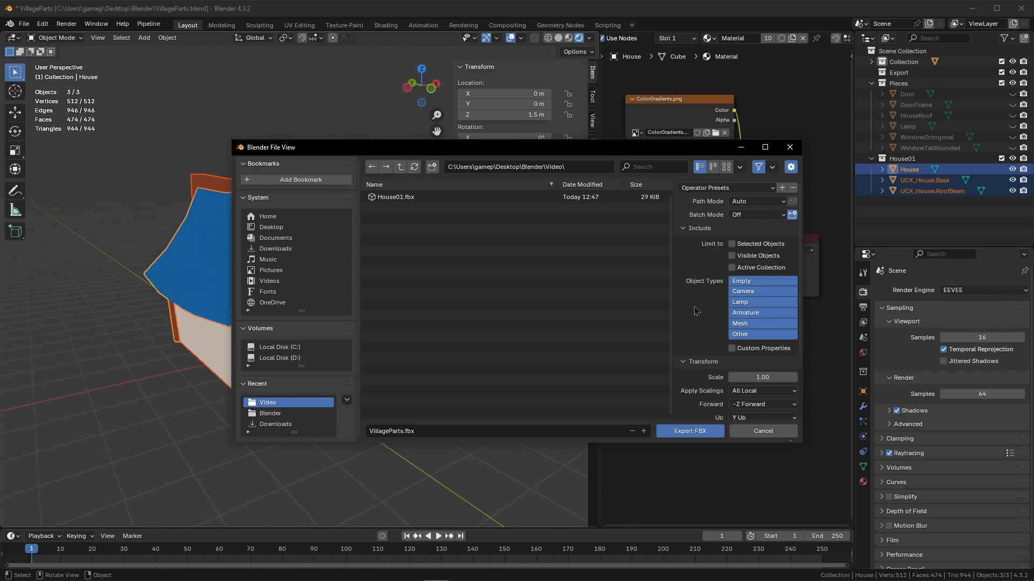
{"action": "left_click", "coordinate": [732, 245]}
{"action": "left_click", "coordinate": [739, 323]}
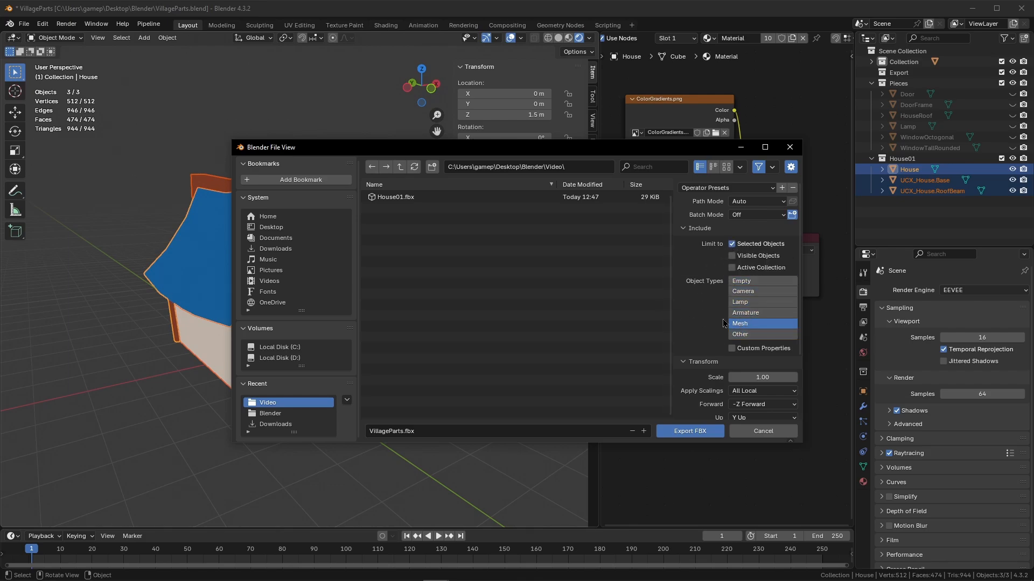
Set the export Geometry Smoothing to Face and export over House01.fbx.
{"action": "scroll", "coordinate": [724, 323], "scroll_direction": "down", "scroll_amount": 4}
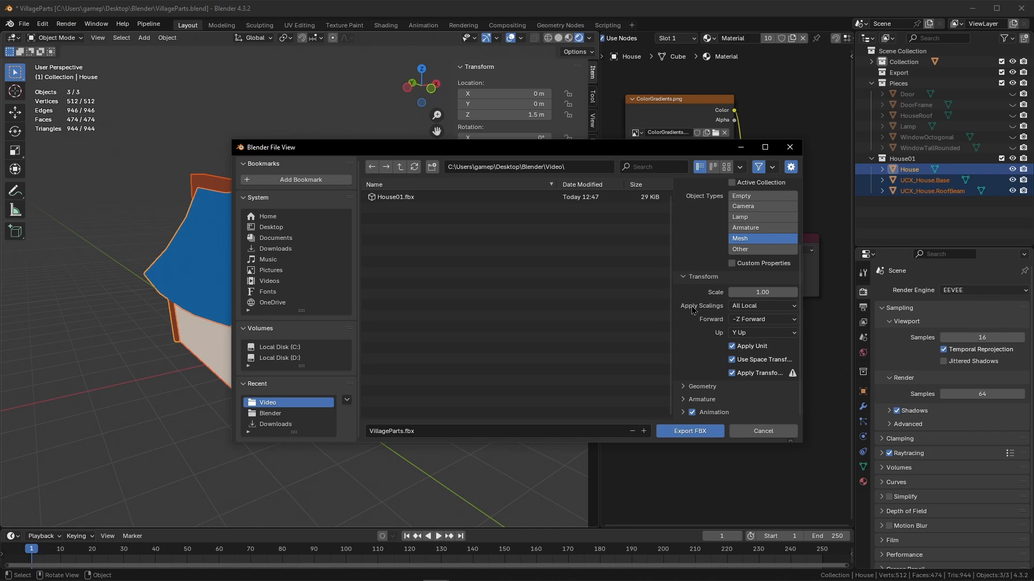
{"action": "left_click", "coordinate": [686, 388]}
{"action": "scroll", "coordinate": [686, 391], "scroll_direction": "down", "scroll_amount": 3}
{"action": "left_click", "coordinate": [761, 337]}
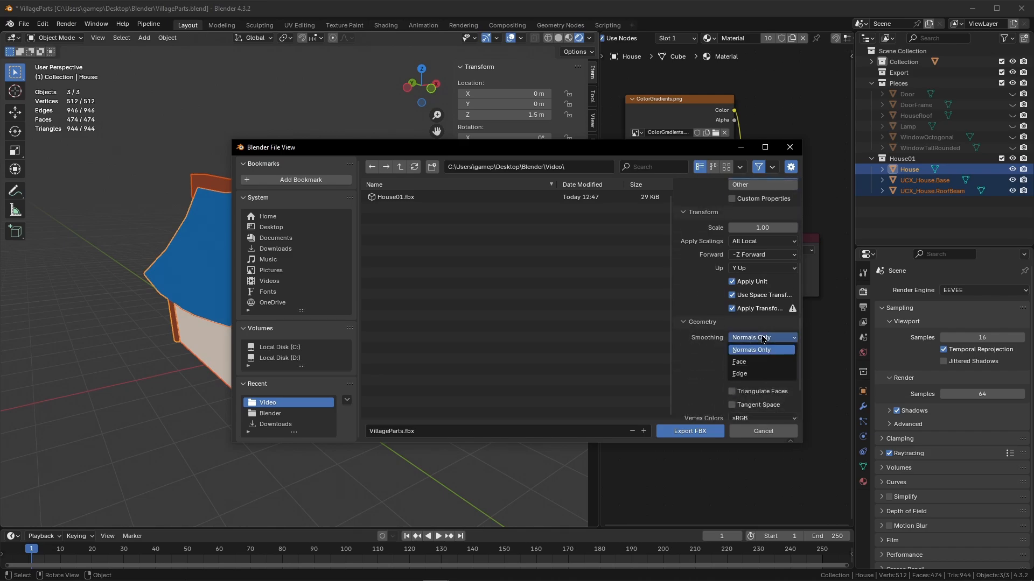
{"action": "left_click", "coordinate": [743, 362]}
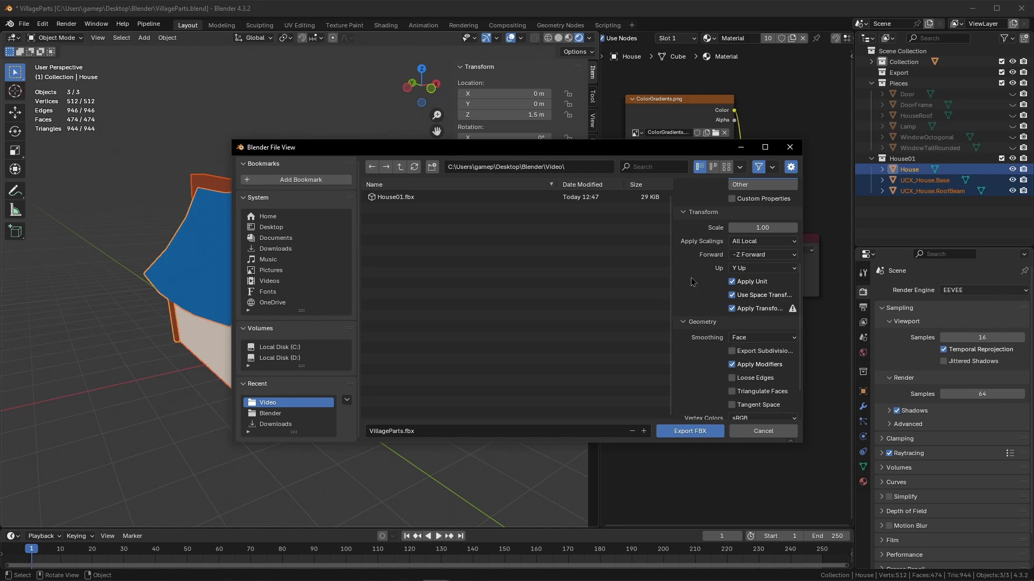
{"action": "double_click", "coordinate": [399, 197]}
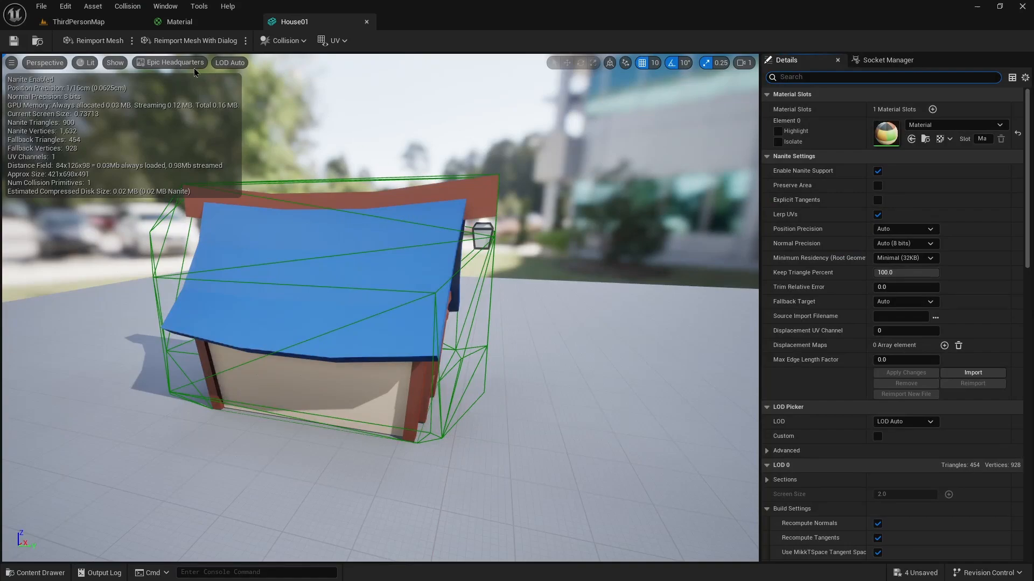
Return to the level and inspect the House01 static mesh asset's details in the House folder.
{"action": "left_click", "coordinate": [65, 23]}
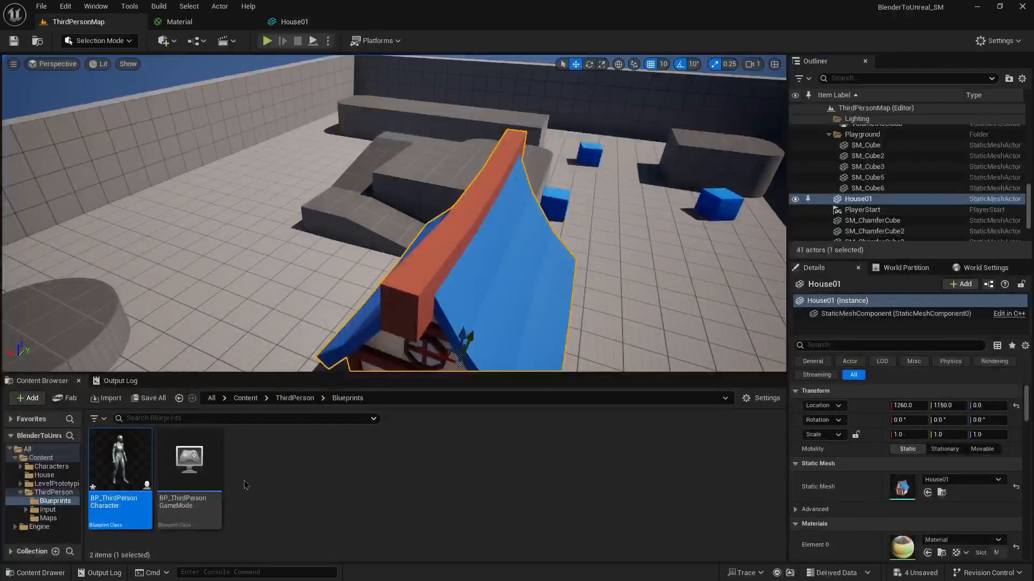
{"action": "left_click", "coordinate": [44, 474]}
{"action": "left_click", "coordinate": [402, 478]}
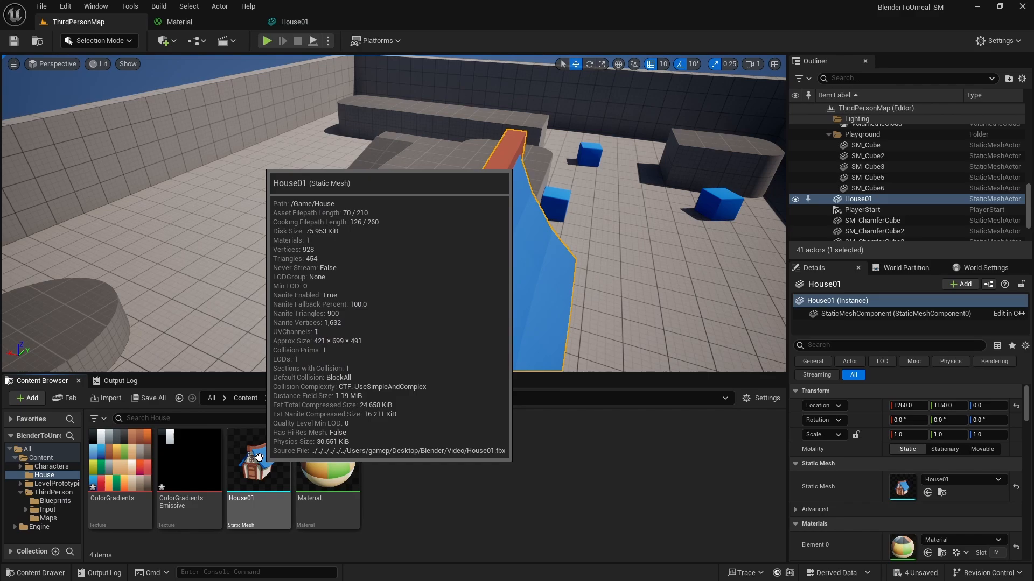
Reimport the House01 static mesh and inspect it with its collision in the mesh editor.
{"action": "right_click", "coordinate": [259, 456]}
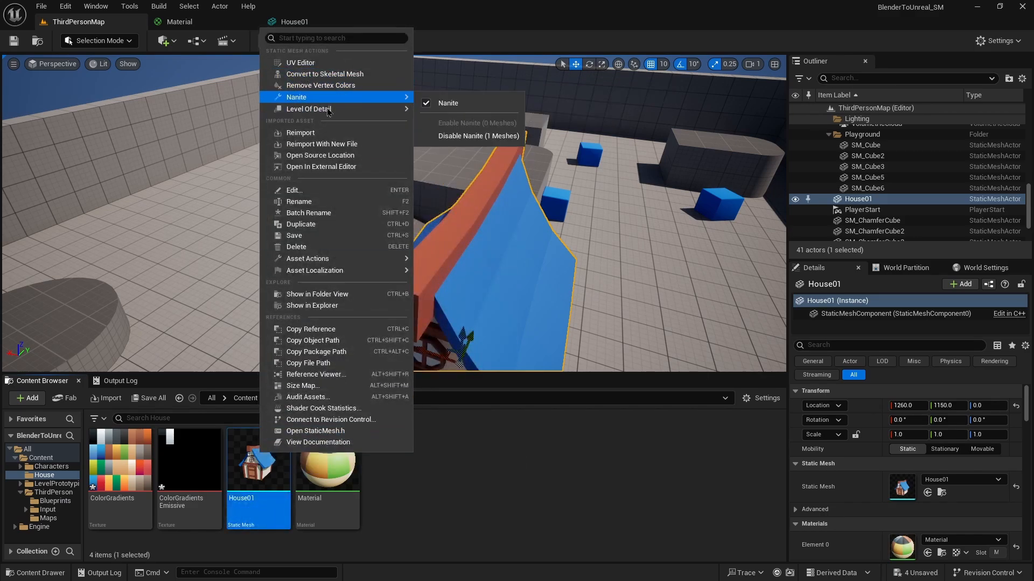
{"action": "left_click", "coordinate": [301, 132]}
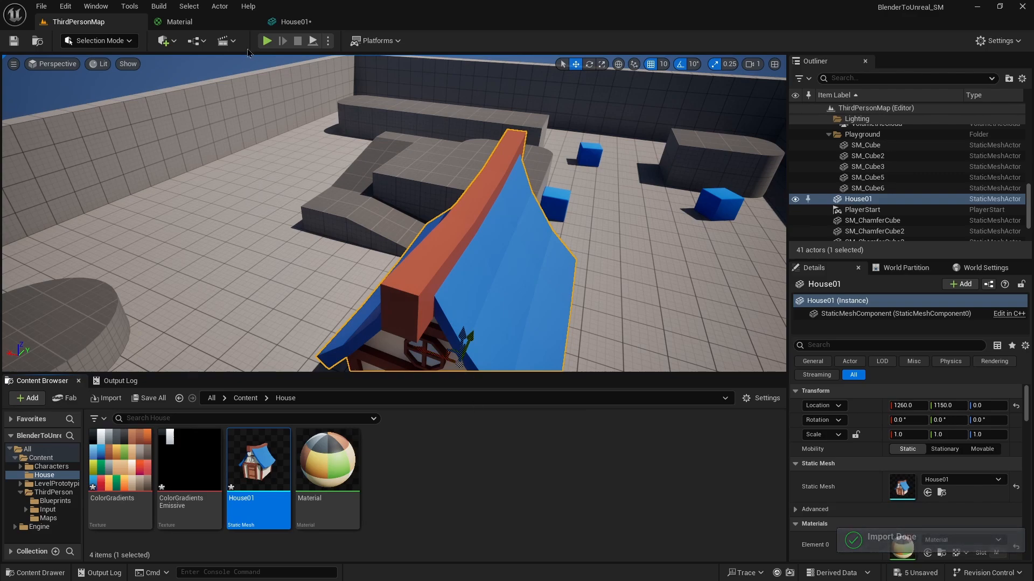
{"action": "left_click", "coordinate": [290, 22]}
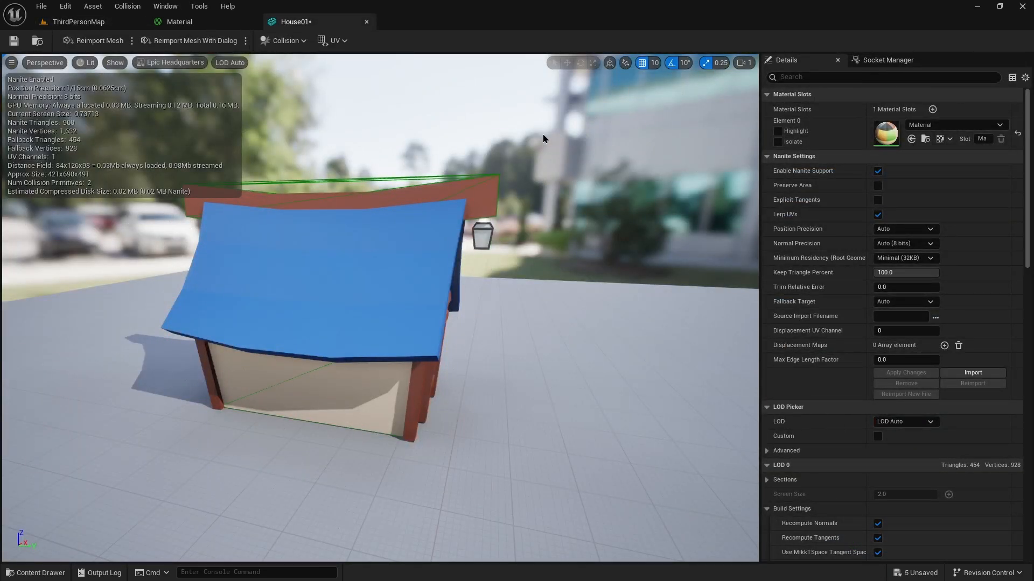
{"action": "left_click_drag", "start_coordinate": [550, 139], "coordinate": [592, 138]}
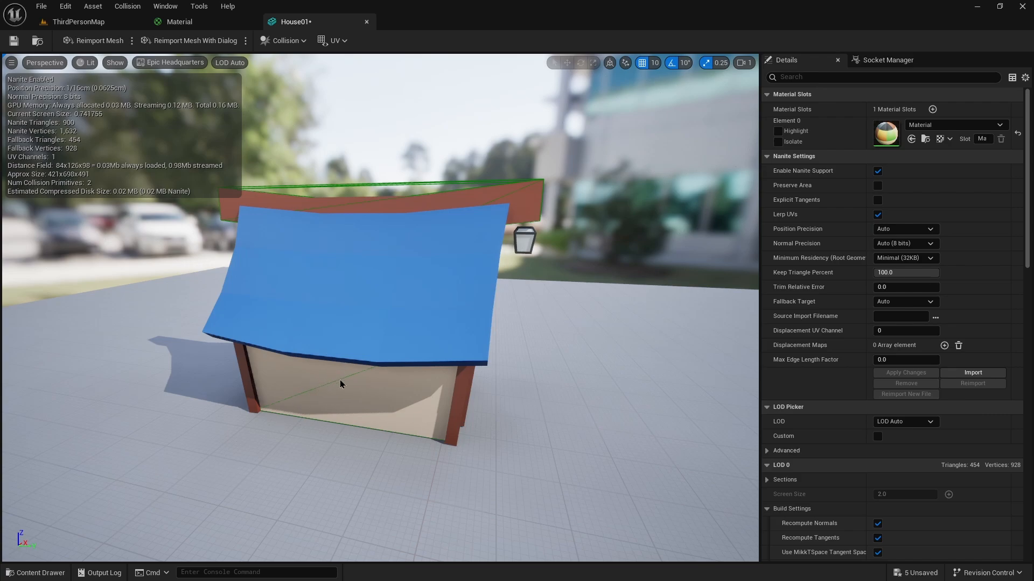
{"action": "right_click_drag", "start_coordinate": [637, 284], "coordinate": [430, 286]}
{"action": "key", "text": "d"}
{"action": "right_click_drag", "start_coordinate": [366, 388], "coordinate": [364, 389]}
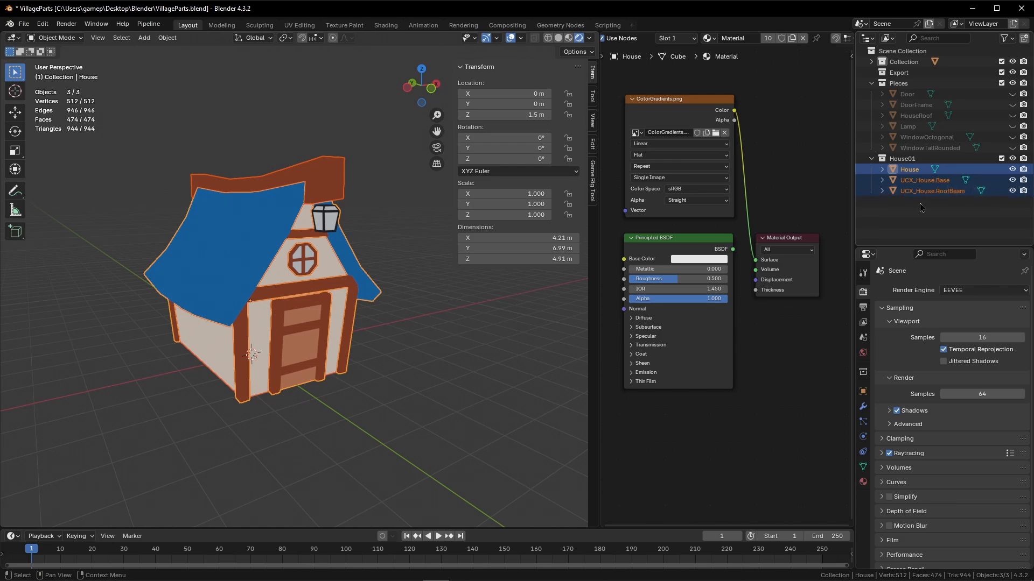
In Blender, hide House and UCX_House.Base to view only the roof beam collision.
{"action": "left_click", "coordinate": [1012, 169]}
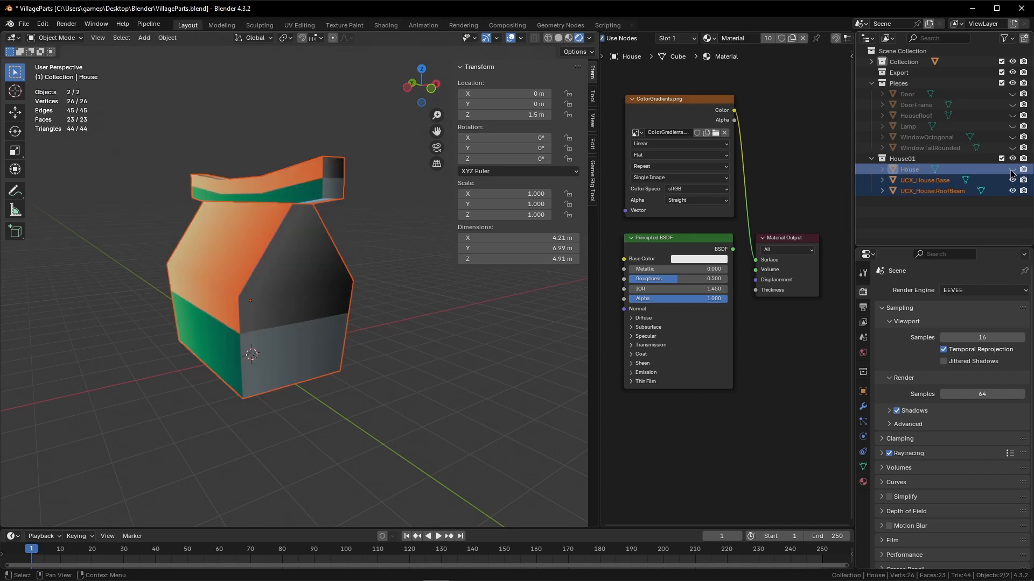
{"action": "left_click", "coordinate": [1012, 180]}
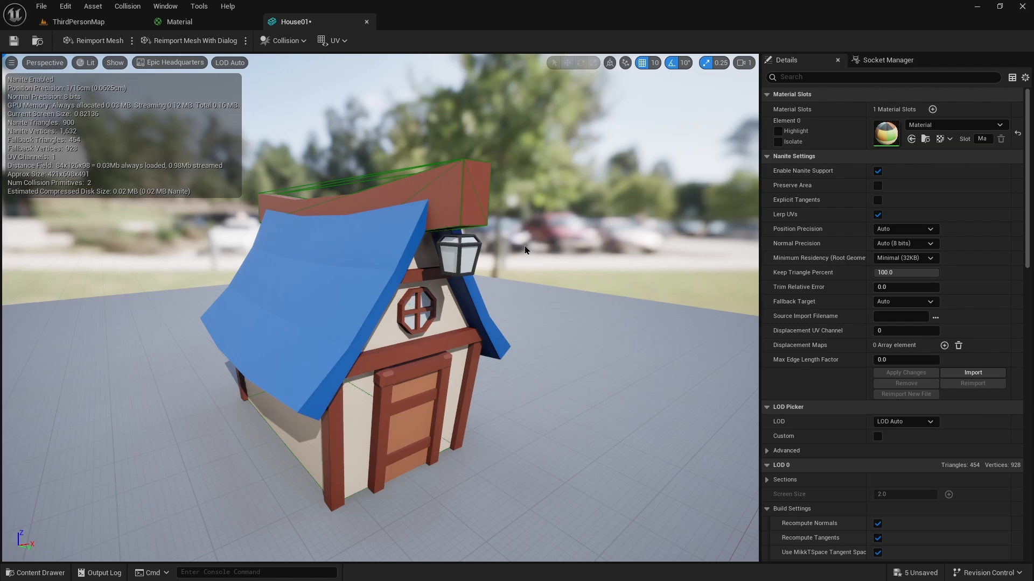
Save the House01 mesh asset and return to the level.
{"action": "left_click", "coordinate": [14, 40]}
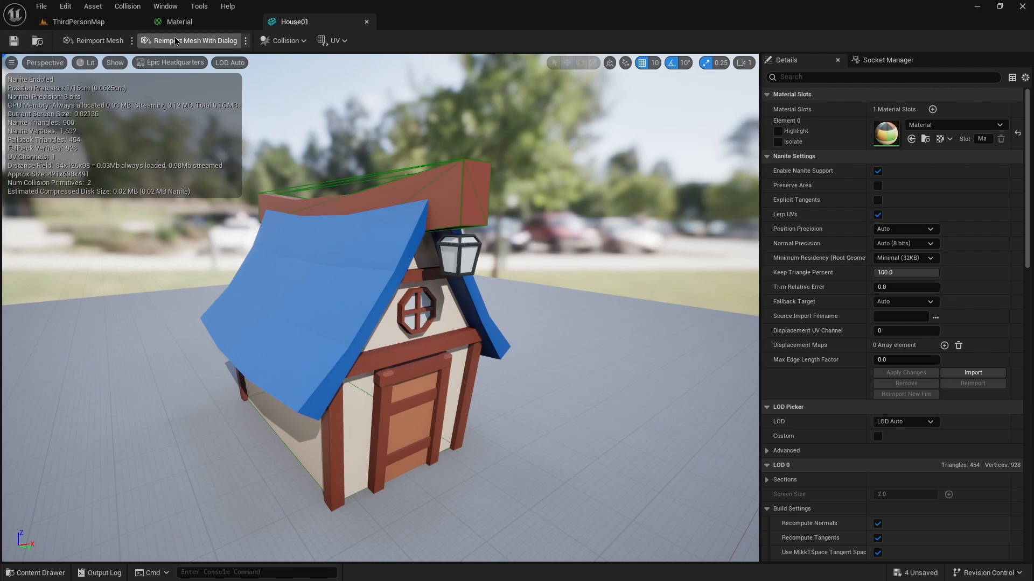
{"action": "left_click", "coordinate": [79, 21]}
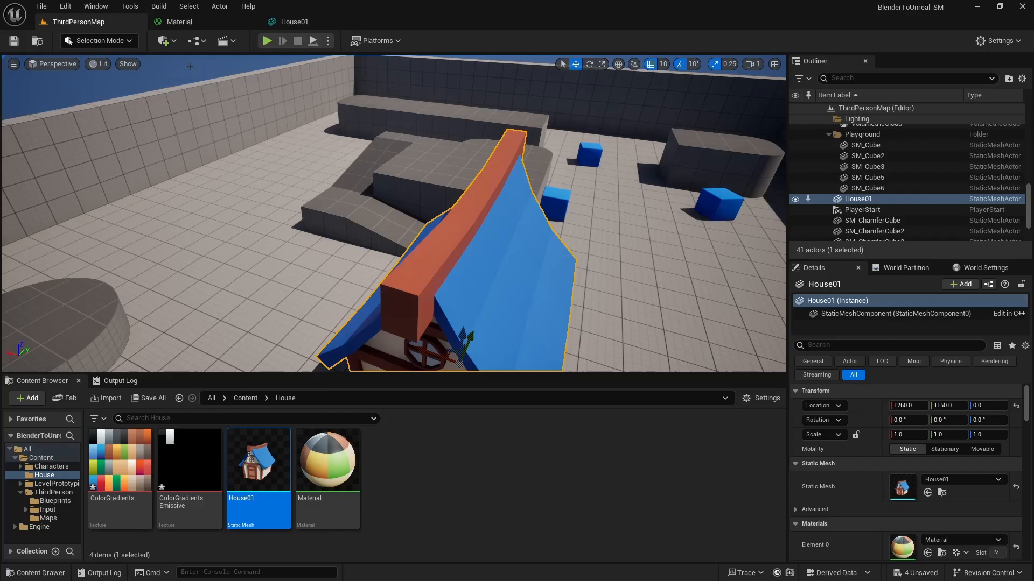
Play the level and run and jump the character onto the house to test its collision.
{"action": "left_click", "coordinate": [267, 40]}
{"action": "key", "text": "w"}
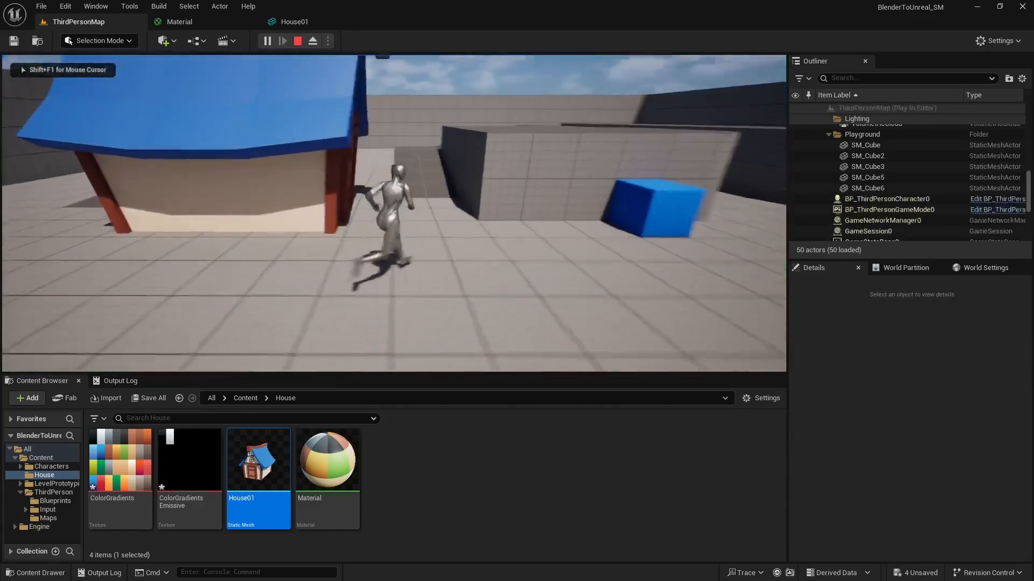
{"action": "key", "text": "w"}
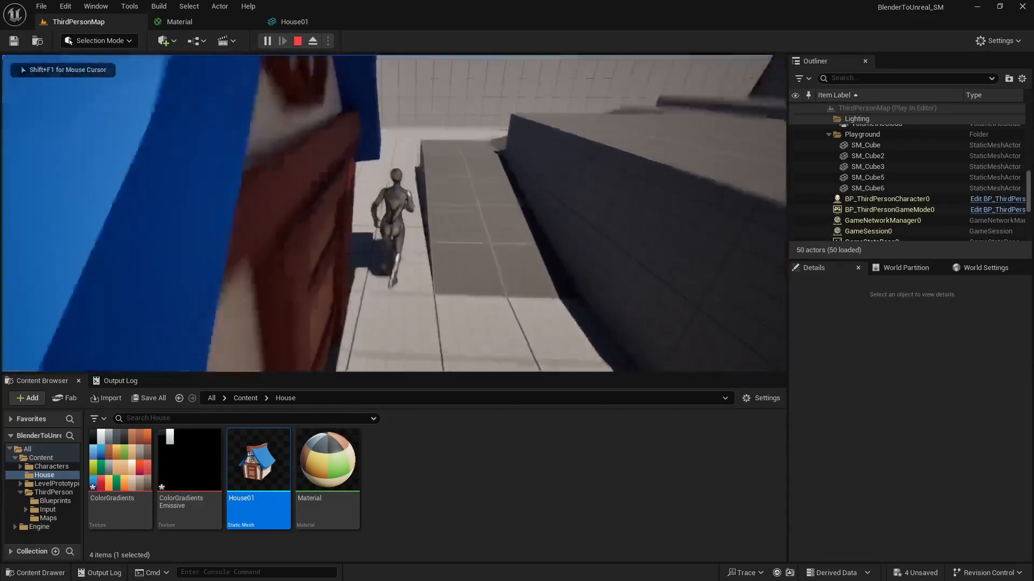
{"action": "key", "text": "space"}
{"action": "key", "text": "w"}
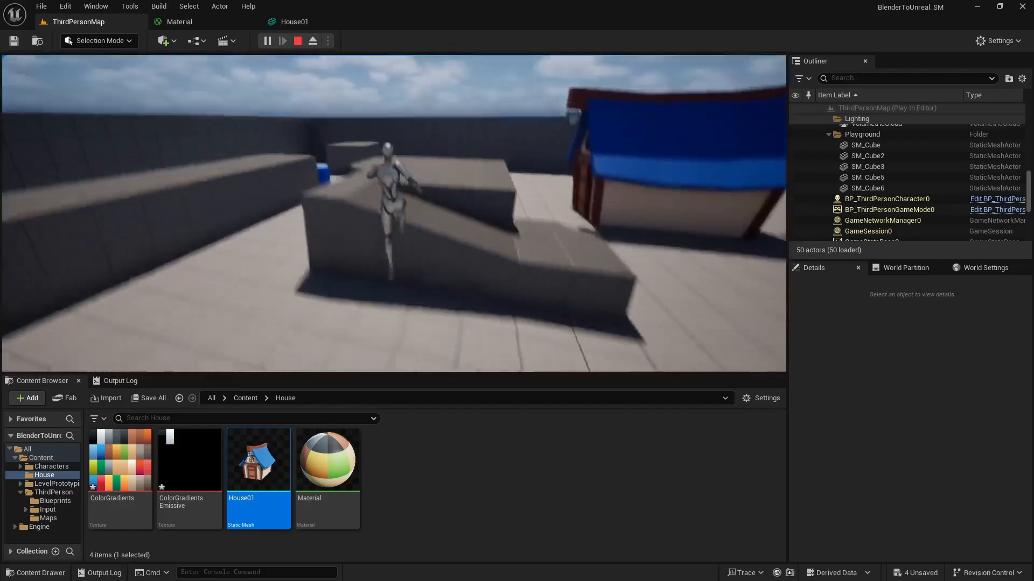
{"action": "key", "text": "space"}
{"action": "key", "text": "w"}
{"action": "key", "text": "space"}
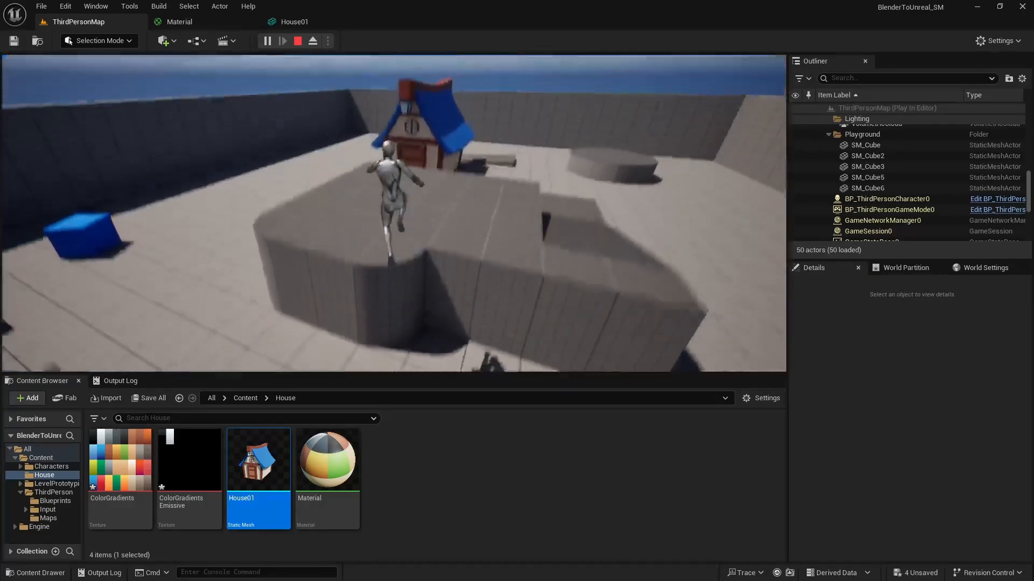
{"action": "key", "text": "space"}
{"action": "key", "text": "w"}
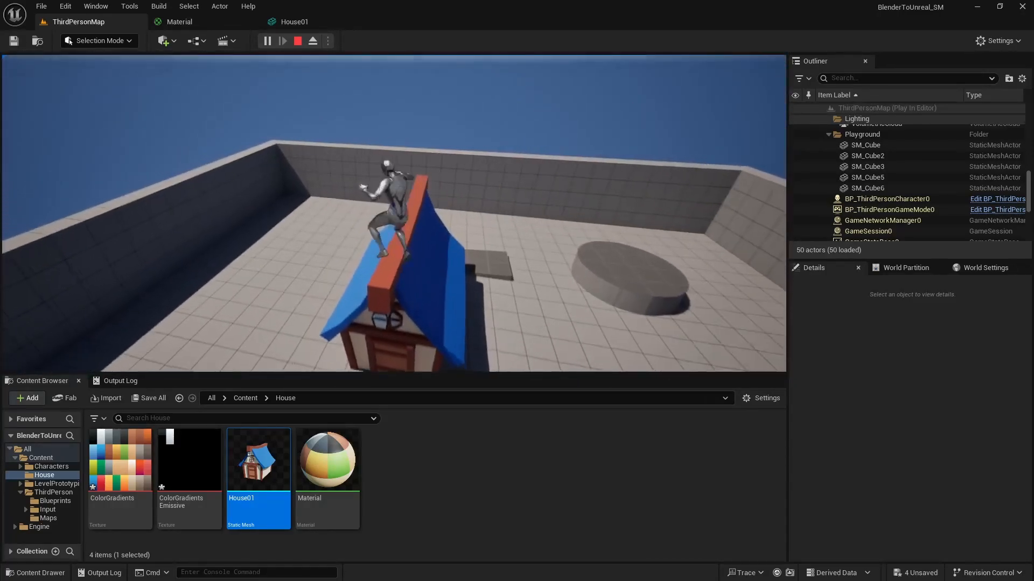
{"action": "key", "text": "s"}
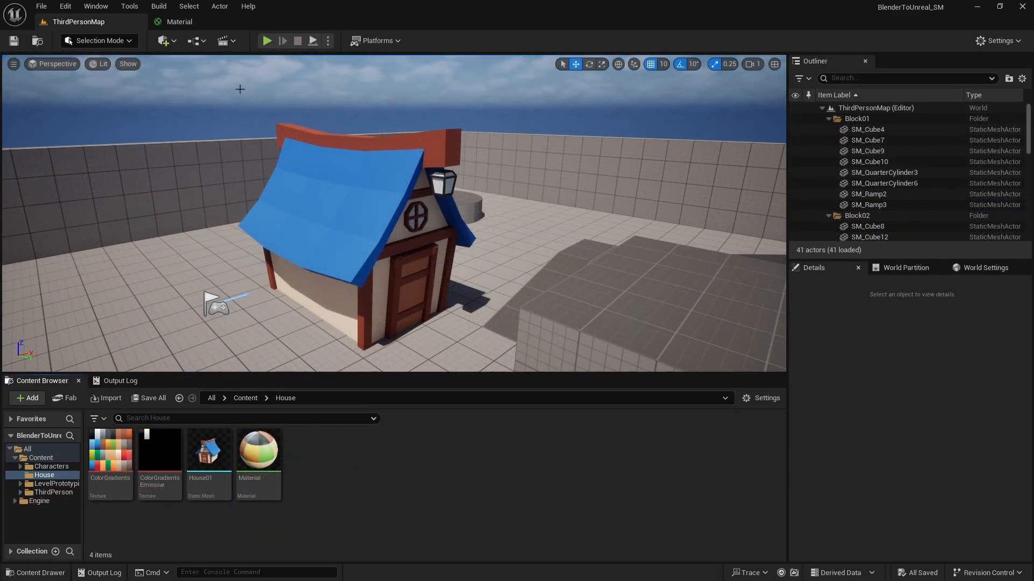
Add the ColorGradientsEmissive texture as a Texture Sample node in the Material graph.
{"action": "left_click", "coordinate": [174, 24]}
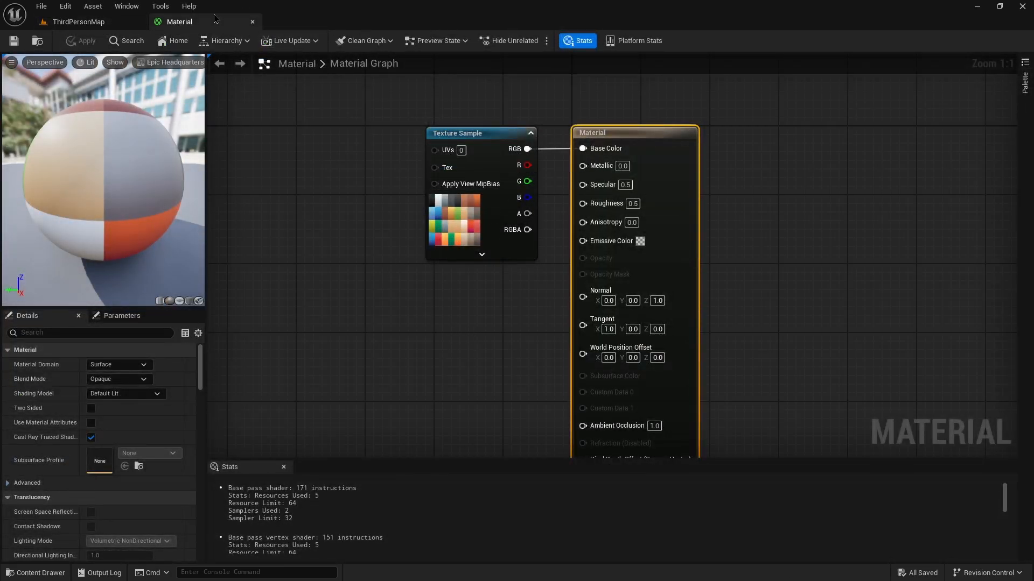
{"action": "left_click_drag", "start_coordinate": [214, 19], "coordinate": [386, 144]}
{"action": "right_click_drag", "start_coordinate": [565, 280], "coordinate": [478, 208]}
{"action": "right_click_drag", "start_coordinate": [509, 306], "coordinate": [511, 217]}
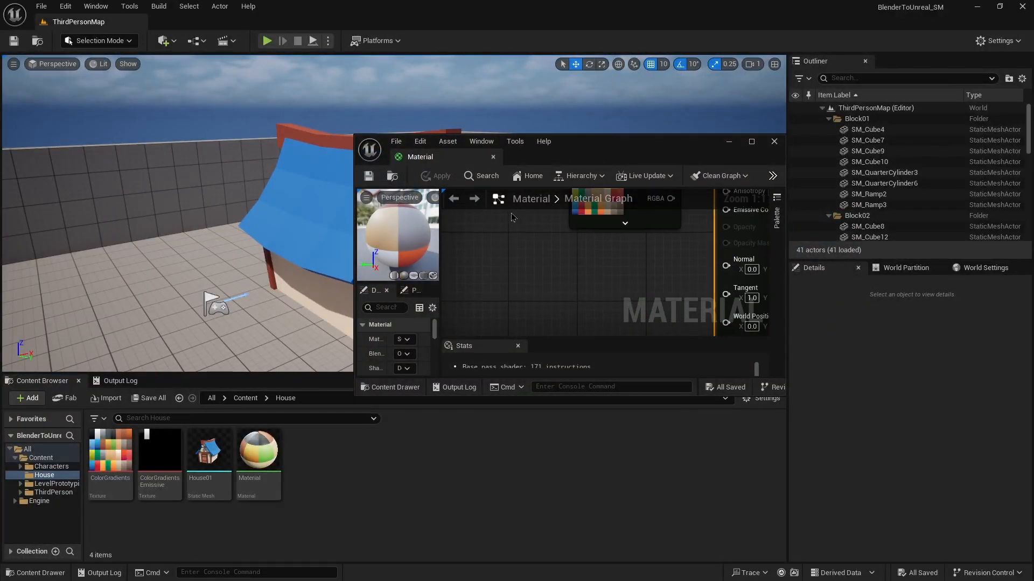
{"action": "left_click_drag", "start_coordinate": [158, 461], "coordinate": [584, 272]}
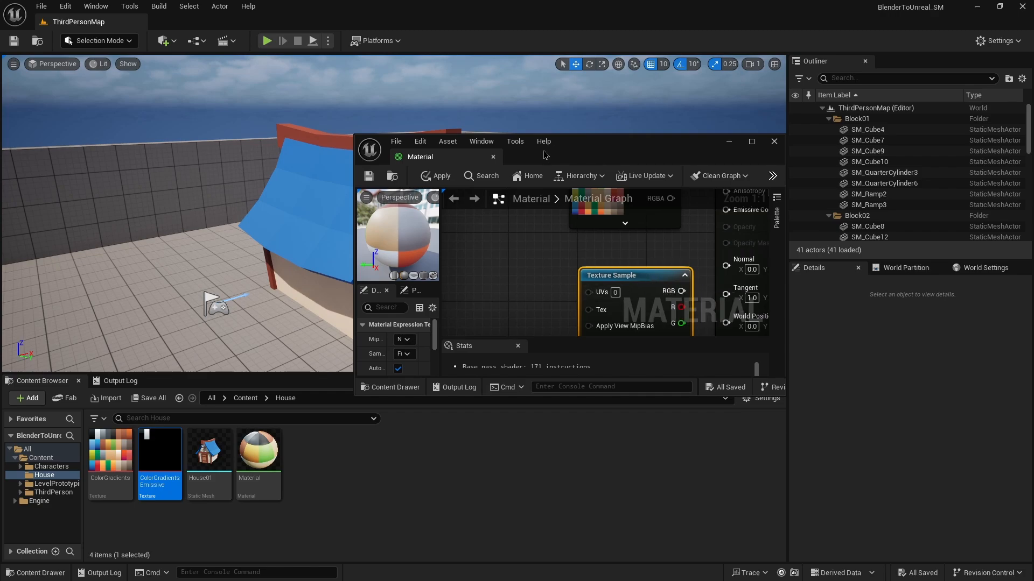
{"action": "left_click_drag", "start_coordinate": [459, 160], "coordinate": [162, 22]}
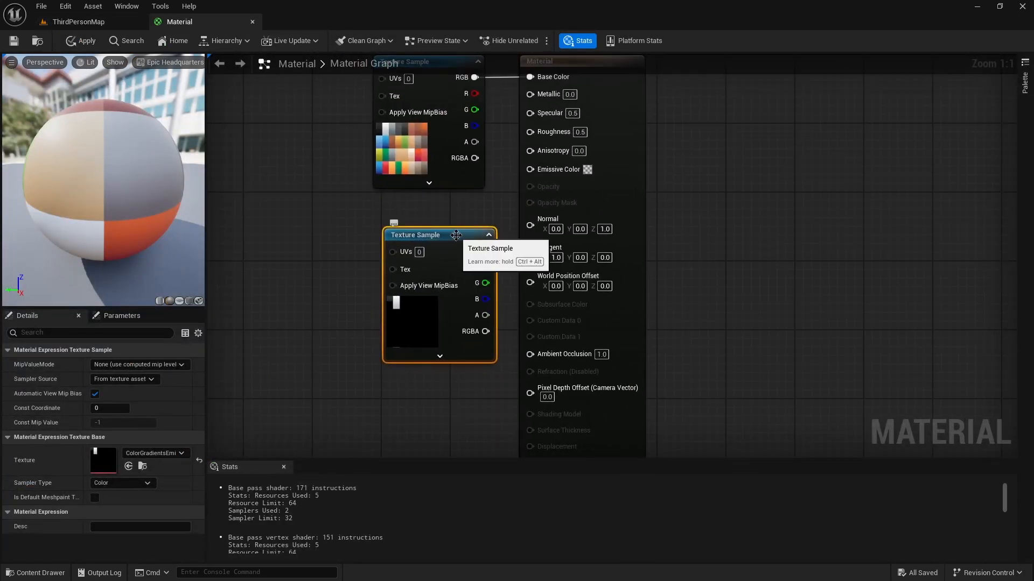
Connect the emissive Texture Sample's RGB output to the material's Emissive Color.
{"action": "left_click_drag", "start_coordinate": [438, 235], "coordinate": [419, 212]}
{"action": "key", "text": "Home"}
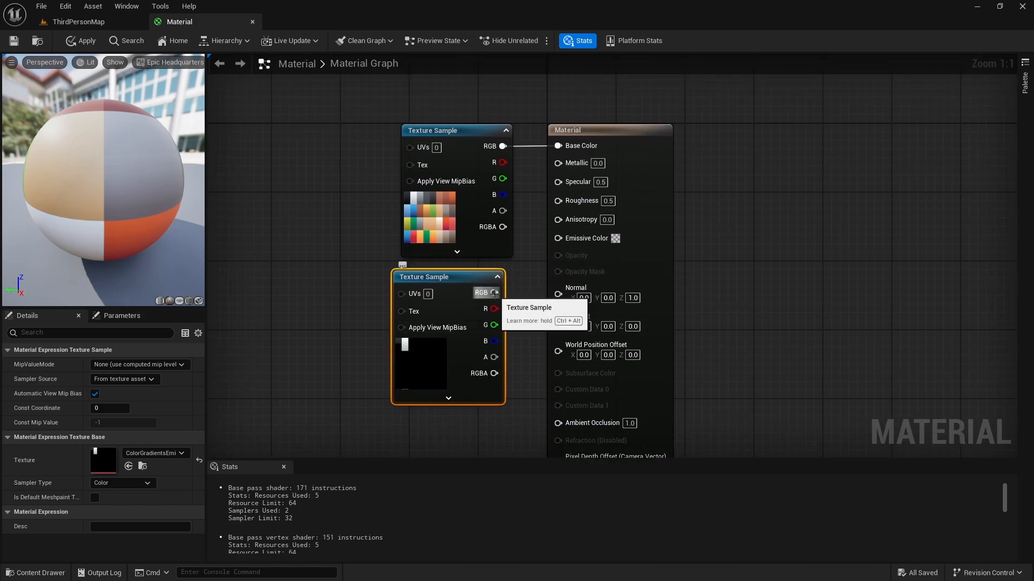
{"action": "left_click_drag", "start_coordinate": [494, 292], "coordinate": [558, 238]}
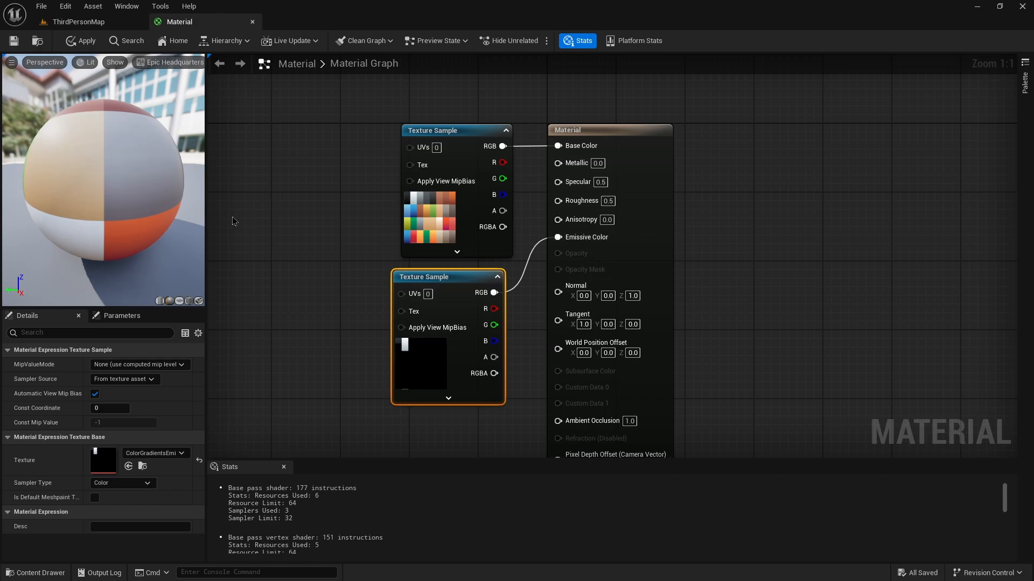
Try connecting the base color texture's RGB to Emissive Color and undo that connection.
{"action": "left_click", "coordinate": [189, 300]}
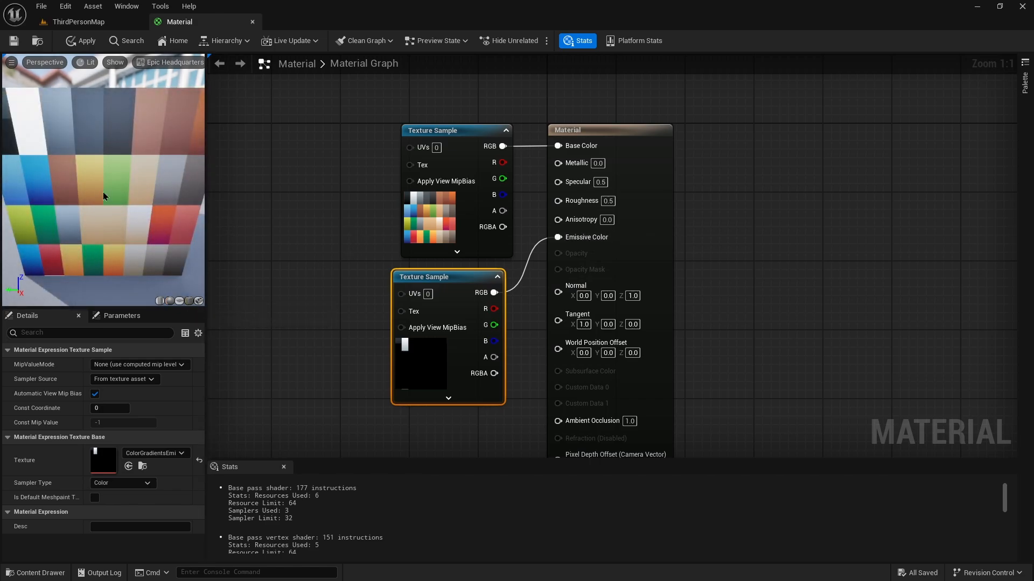
{"action": "scroll", "coordinate": [140, 142], "scroll_direction": "down", "scroll_amount": 5}
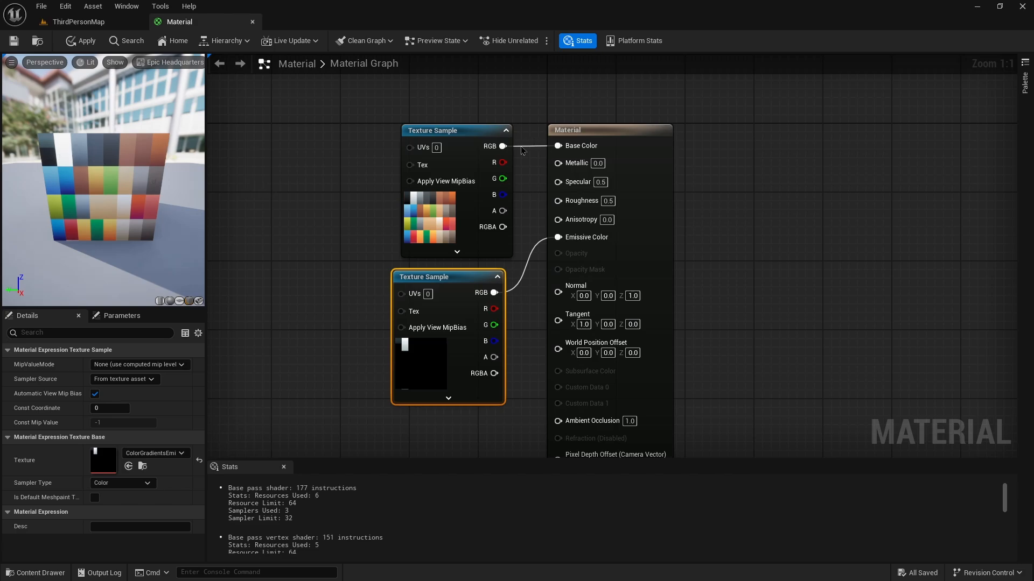
{"action": "left_click_drag", "start_coordinate": [502, 146], "coordinate": [560, 237]}
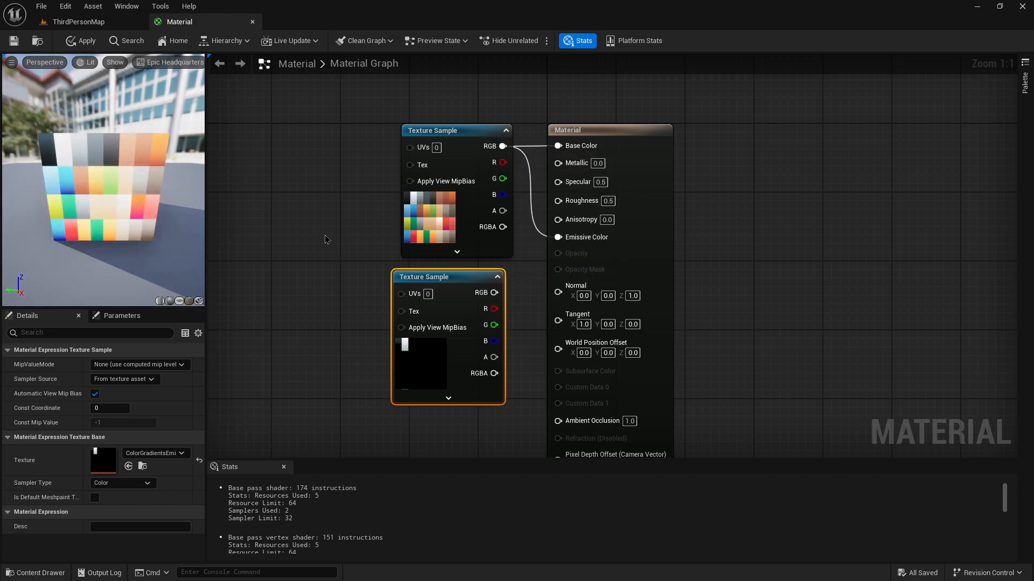
{"action": "key", "text": "ctrl+z"}
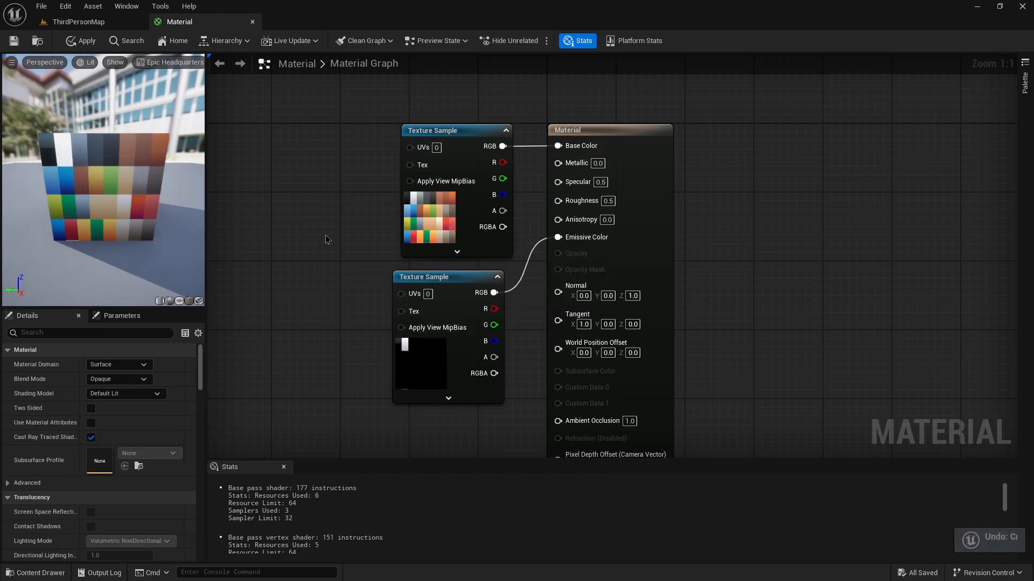
Save the material and view the house in the level viewport.
{"action": "key", "text": "ctrl+s"}
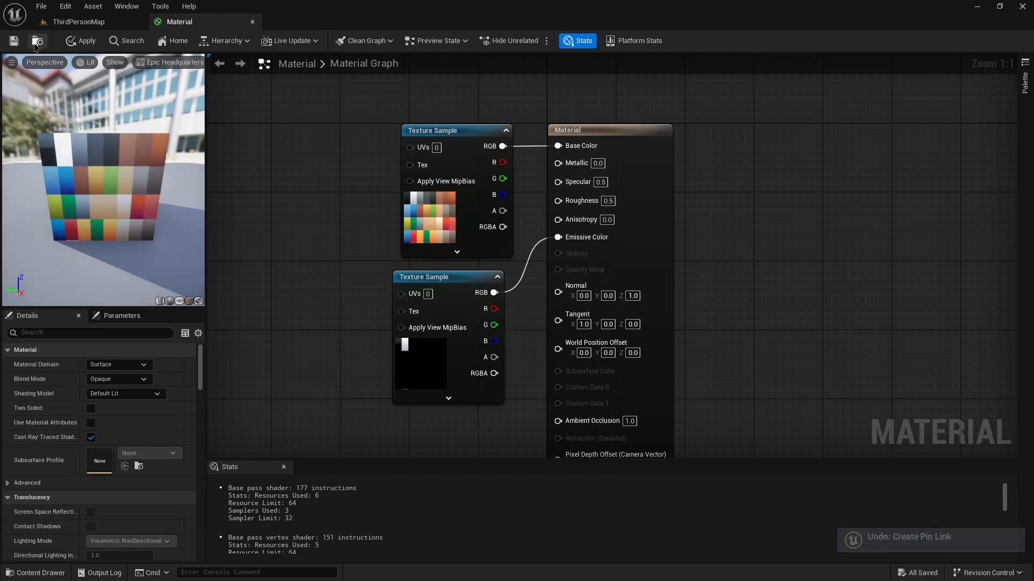
{"action": "left_click", "coordinate": [79, 21]}
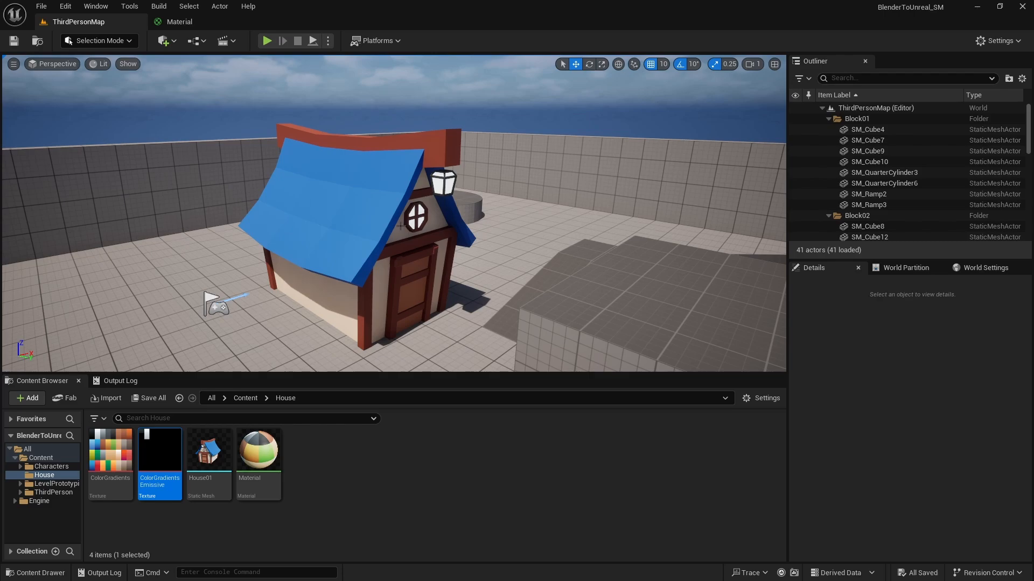
{"action": "right_click_drag", "start_coordinate": [274, 178], "coordinate": [309, 205]}
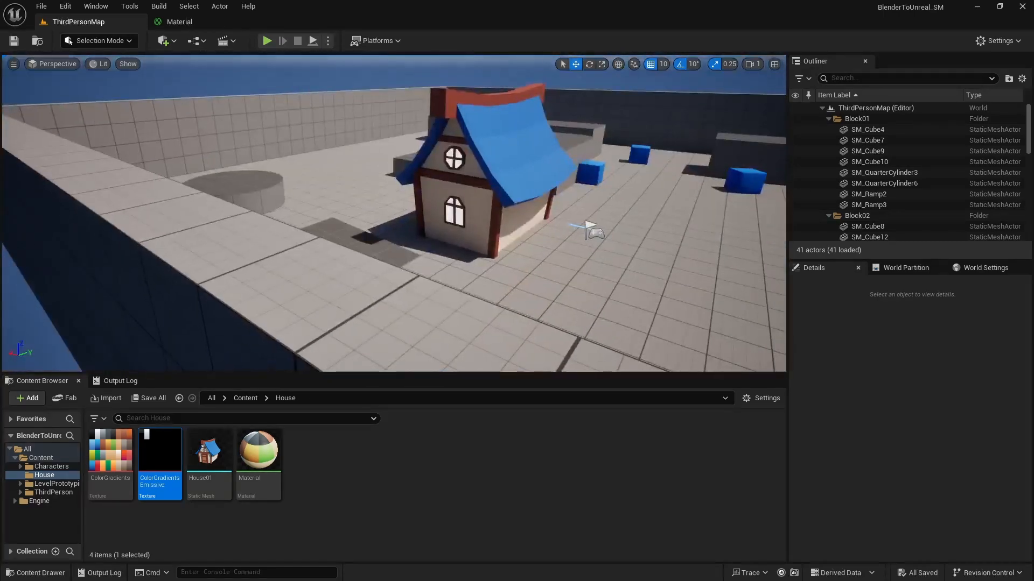